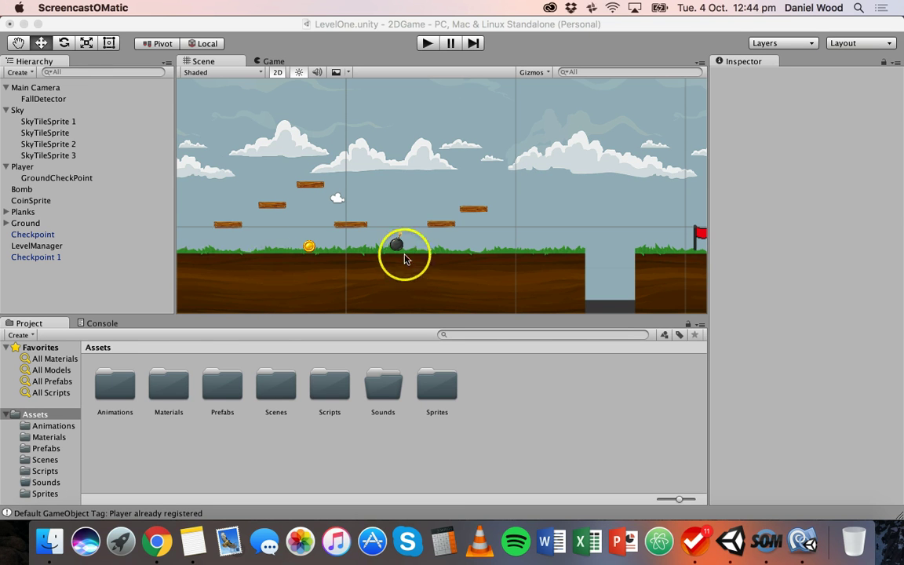
# Step: Zoom and pan the Scene view to centre on the bomb and the ground around it
pyautogui.scroll(5, 405, 259)
pyautogui.moveTo(375, 283); pyautogui.dragTo(409, 236)
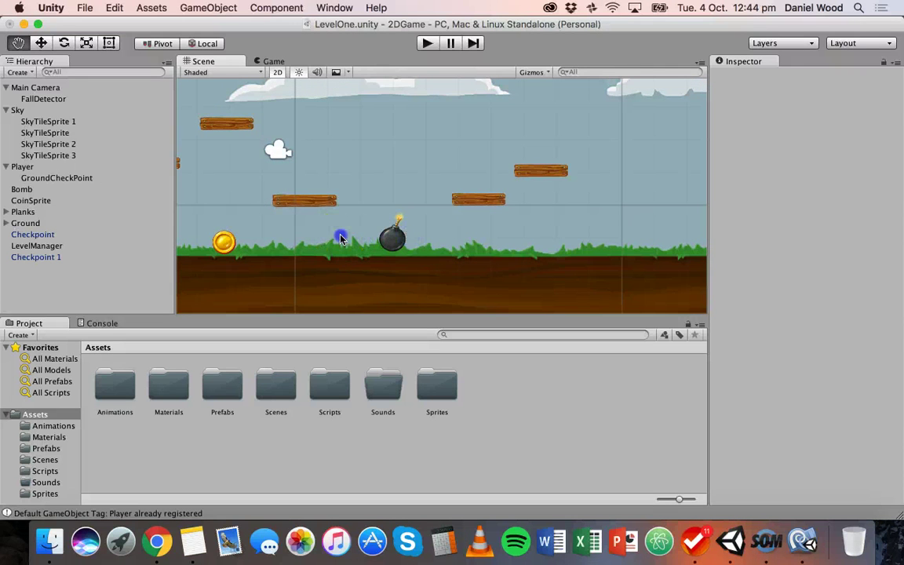
pyautogui.moveTo(340, 240); pyautogui.dragTo(352, 237)
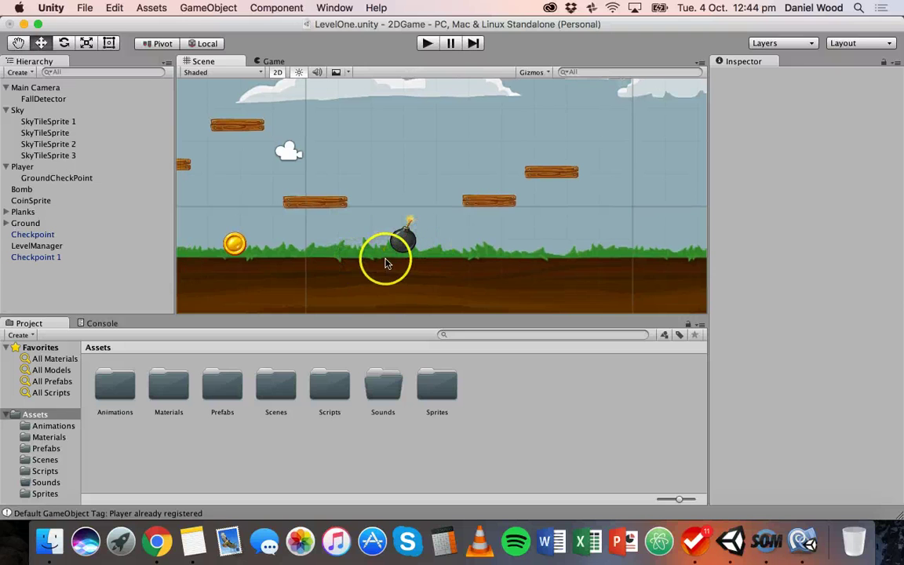
pyautogui.moveTo(351, 234); pyautogui.dragTo(369, 252, button='middle')
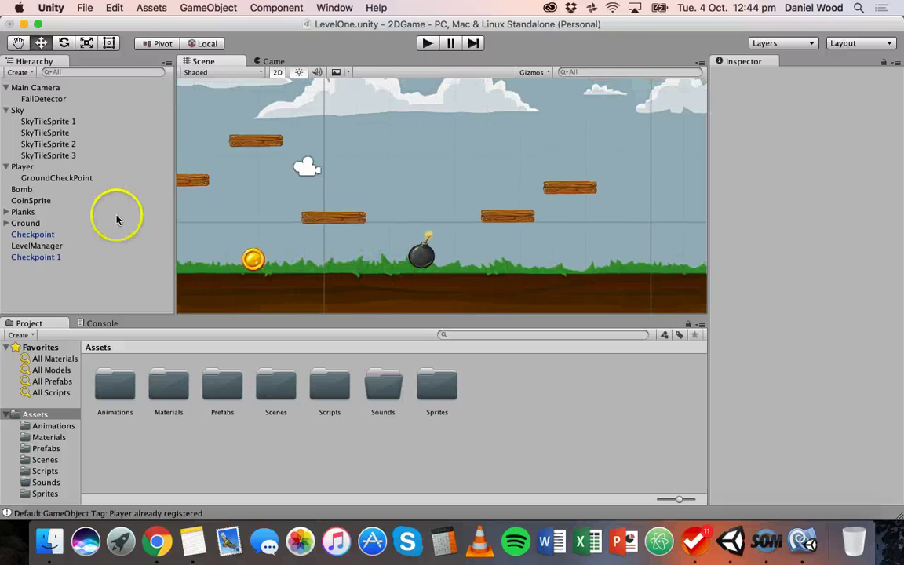
# Step: Create a new Particle System from the Hierarchy's context menu and rename it 'Sparks'
pyautogui.click(26, 190)
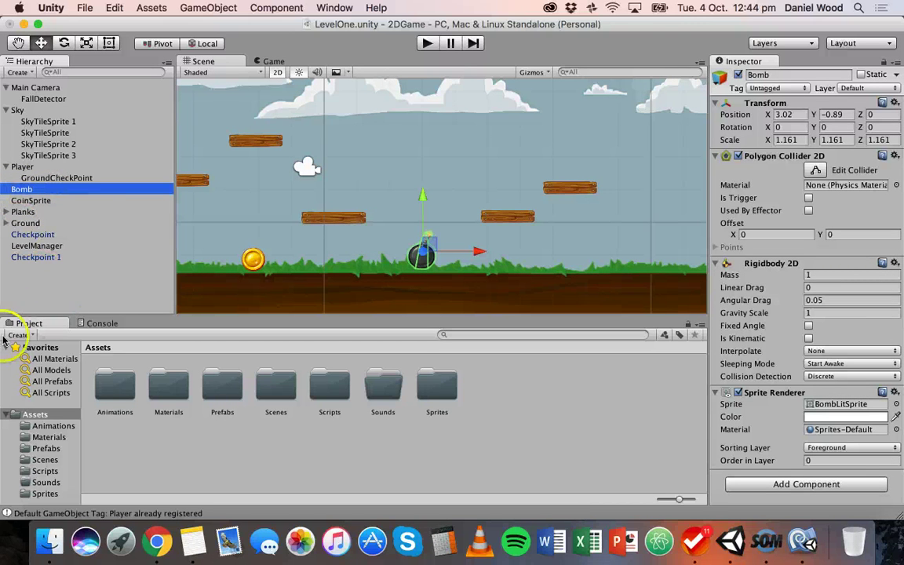
pyautogui.click(43, 279)
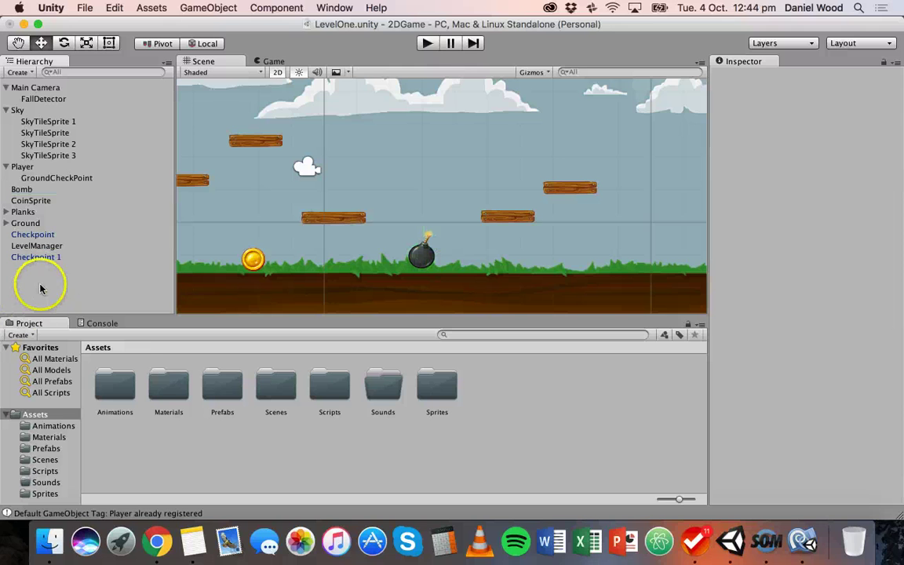
pyautogui.rightClick(41, 282)
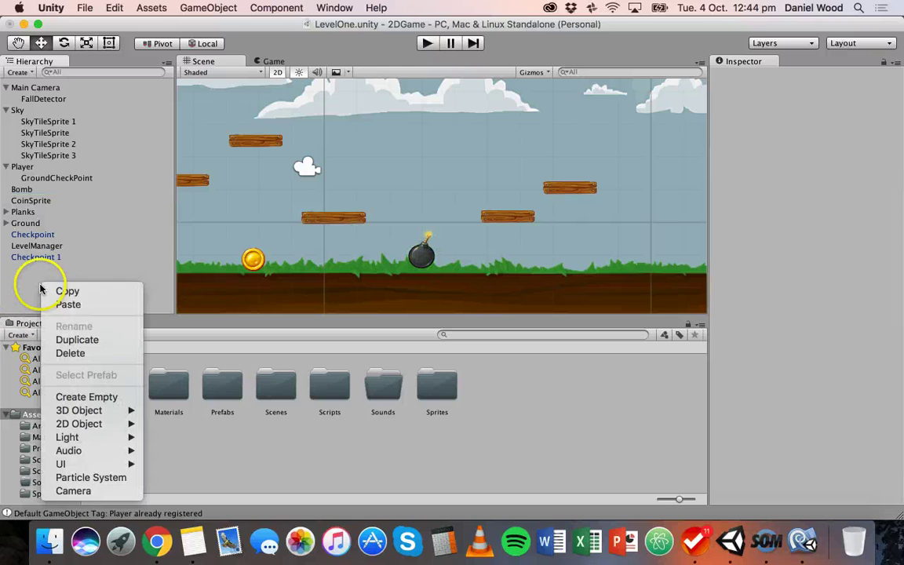
pyautogui.click(87, 477)
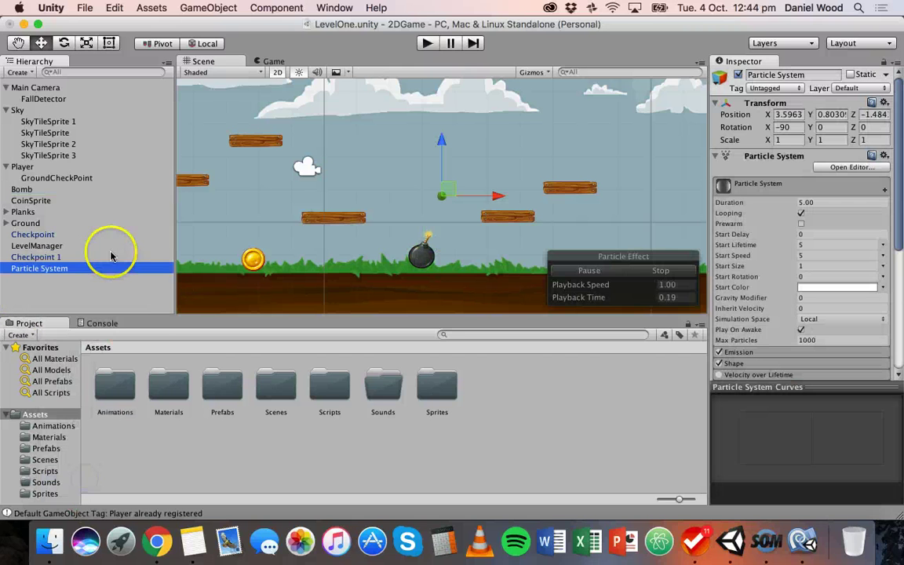
pyautogui.click(57, 269)
pyautogui.write('Spar')
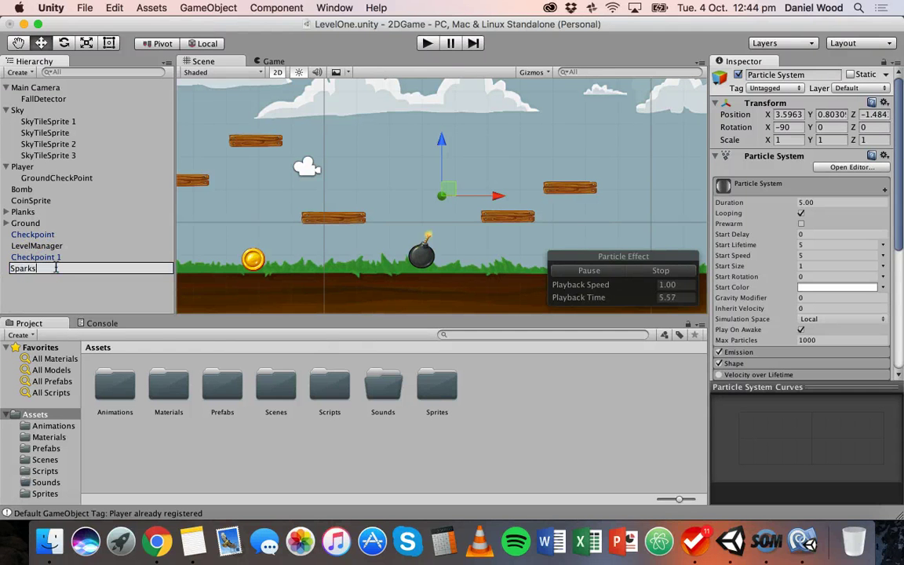
pyautogui.write('ks')
pyautogui.press('Return')
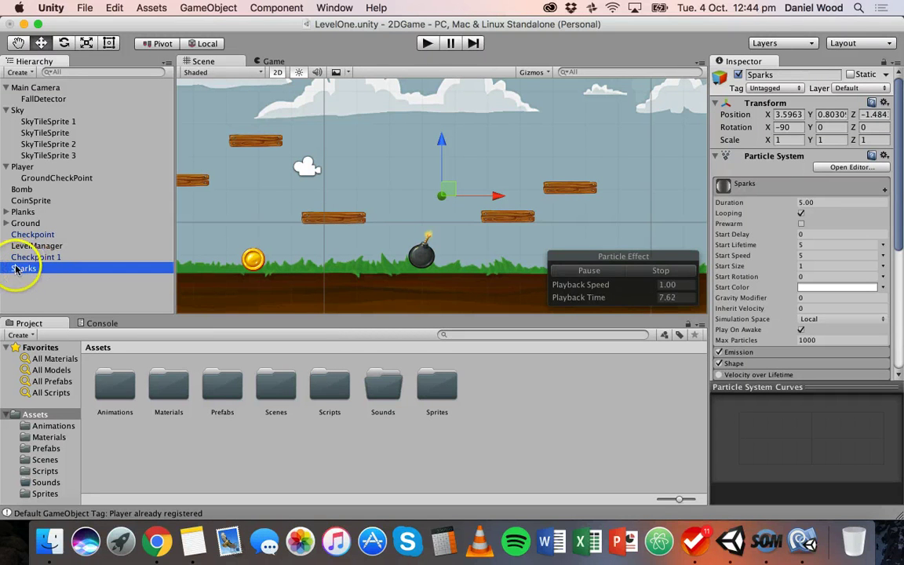
# Step: Parent Sparks under the Bomb object in the Hierarchy
pyautogui.moveTo(15, 270); pyautogui.dragTo(25, 189)
pyautogui.click(47, 198)
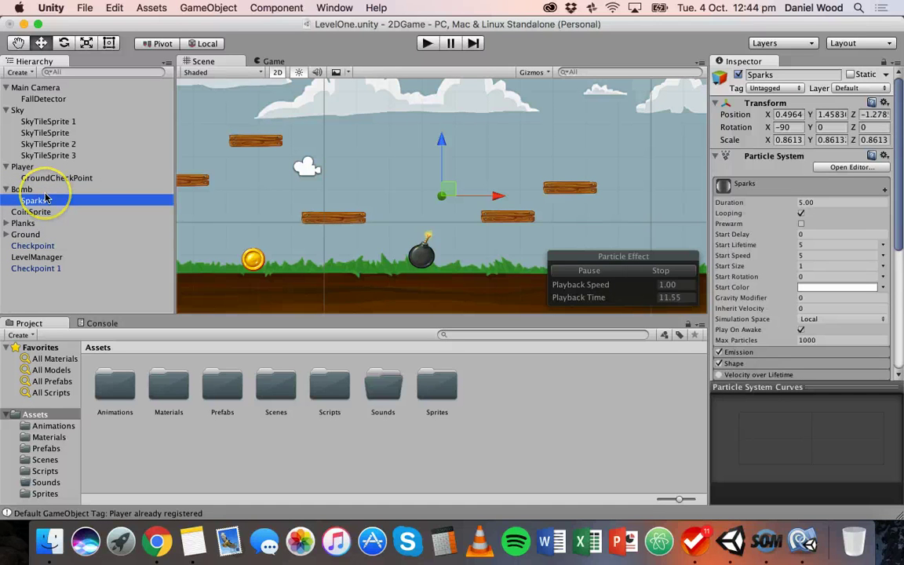
pyautogui.click(21, 189)
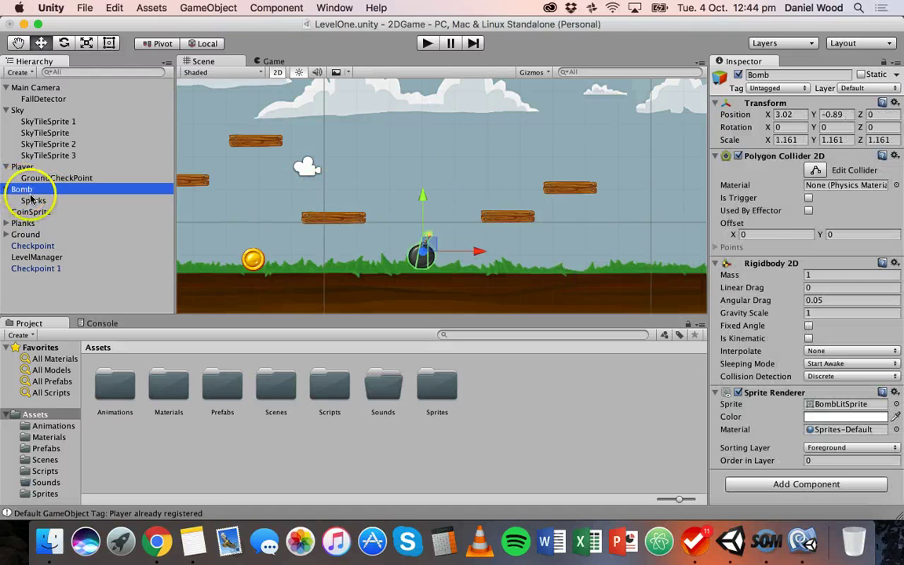
pyautogui.click(33, 201)
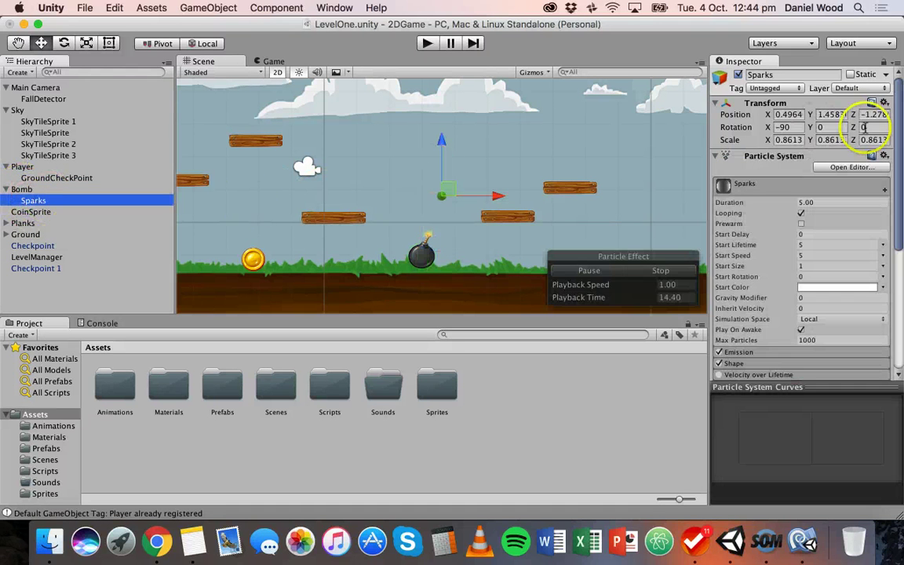
# Step: Reset Sparks' position, then move it onto the bomb's fuse at about X 0.09, Y 0.34
pyautogui.click(800, 114)
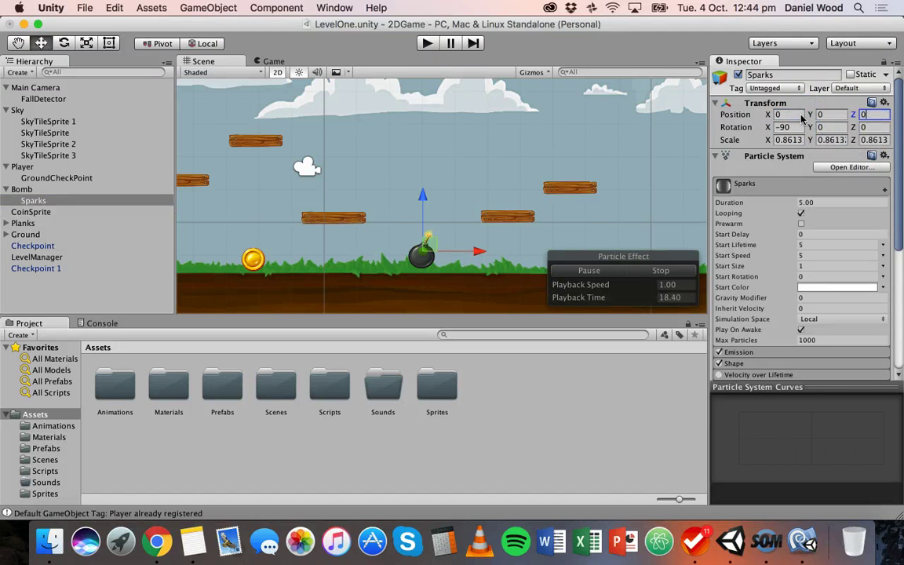
pyautogui.click(424, 196)
pyautogui.click(476, 238)
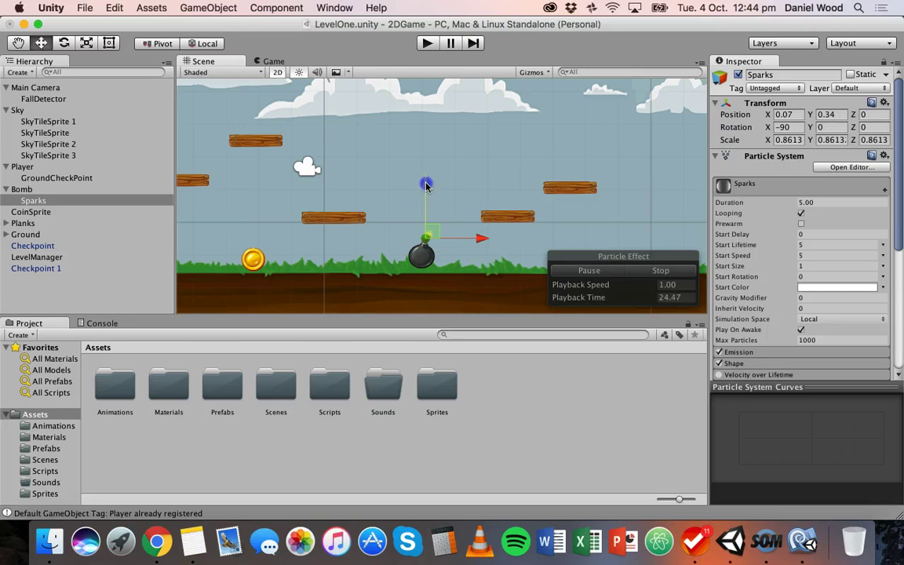
pyautogui.click(482, 239)
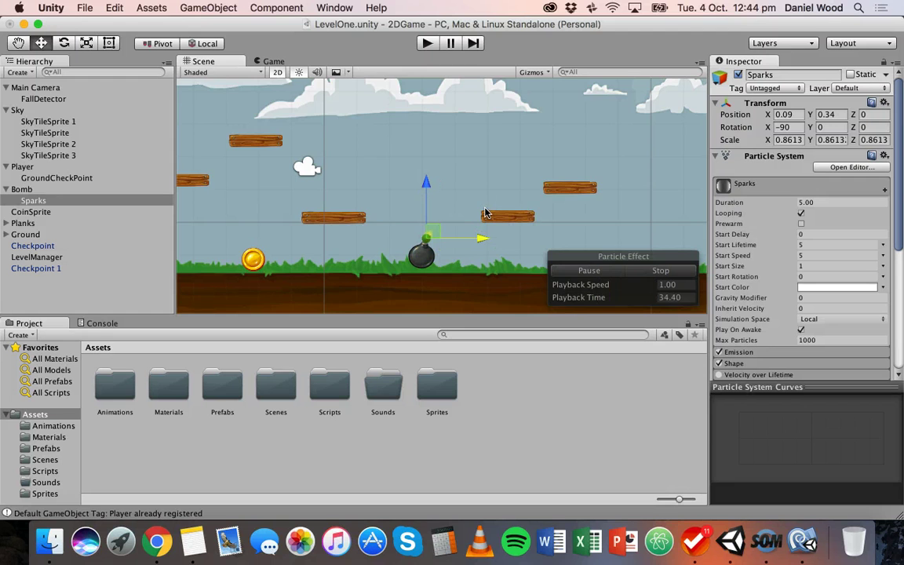
# Step: Drag Sparks high above the level to Y 15.56 and frame its particles in view
pyautogui.scroll(-6, 485, 212)
pyautogui.scroll(-5, 485, 212)
pyautogui.moveTo(486, 210); pyautogui.dragTo(447, 116)
pyautogui.moveTo(451, 61); pyautogui.dragTo(460, 95)
pyautogui.moveTo(505, 102); pyautogui.dragTo(503, 223, button='middle')
pyautogui.moveTo(444, 168); pyautogui.dragTo(437, 131)
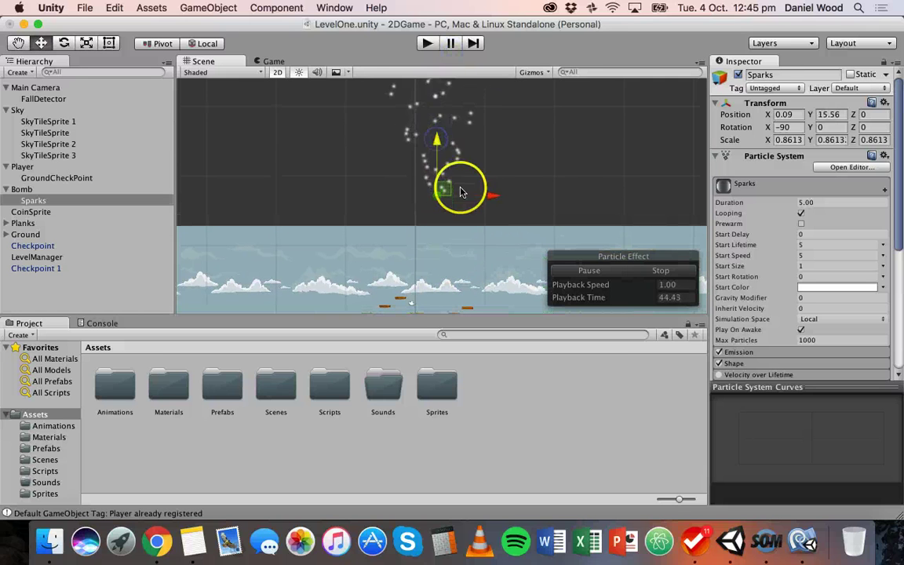
pyautogui.scroll(5, 463, 190)
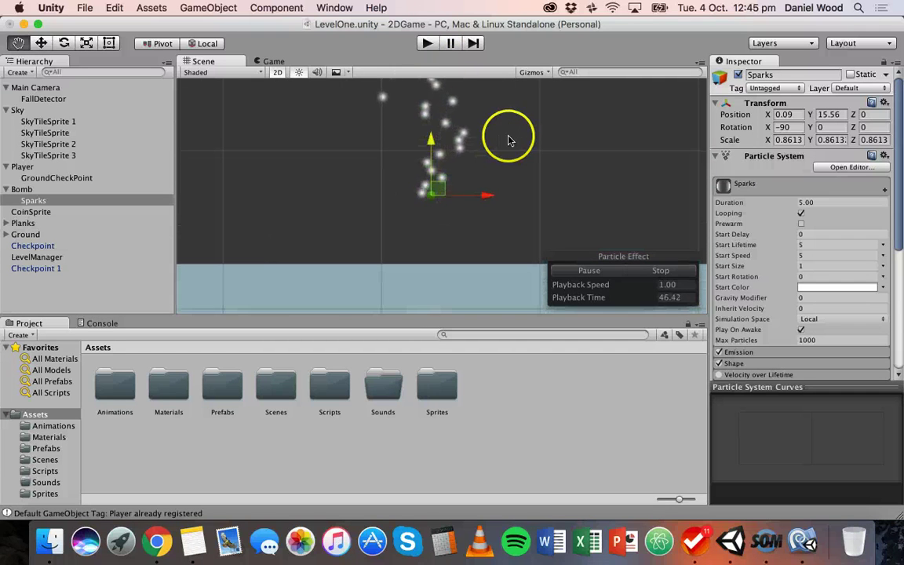
pyautogui.moveTo(508, 137); pyautogui.dragTo(511, 173, button='middle')
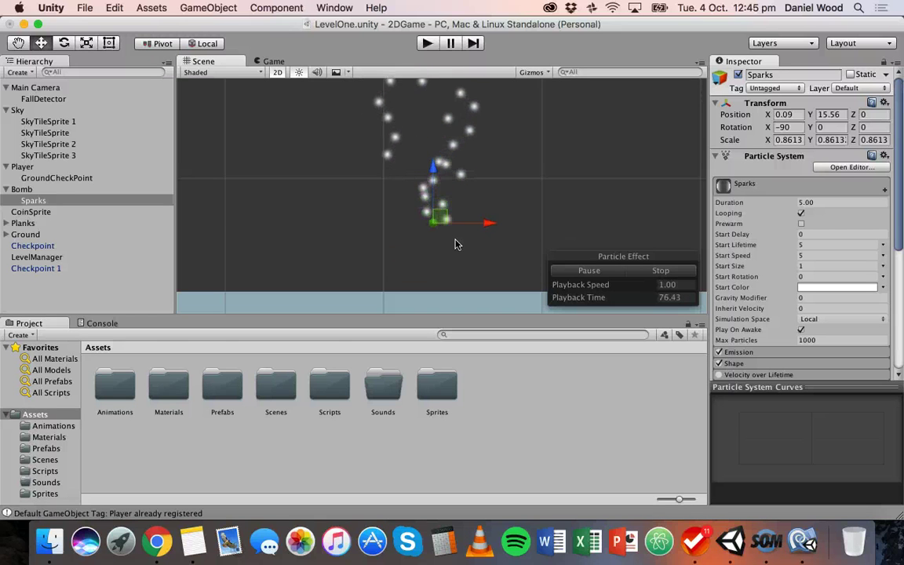
# Step: Lower Sparks back onto the bomb's fuse at X 0.11, Y 0.36 and reframe on the bomb
pyautogui.click(483, 227)
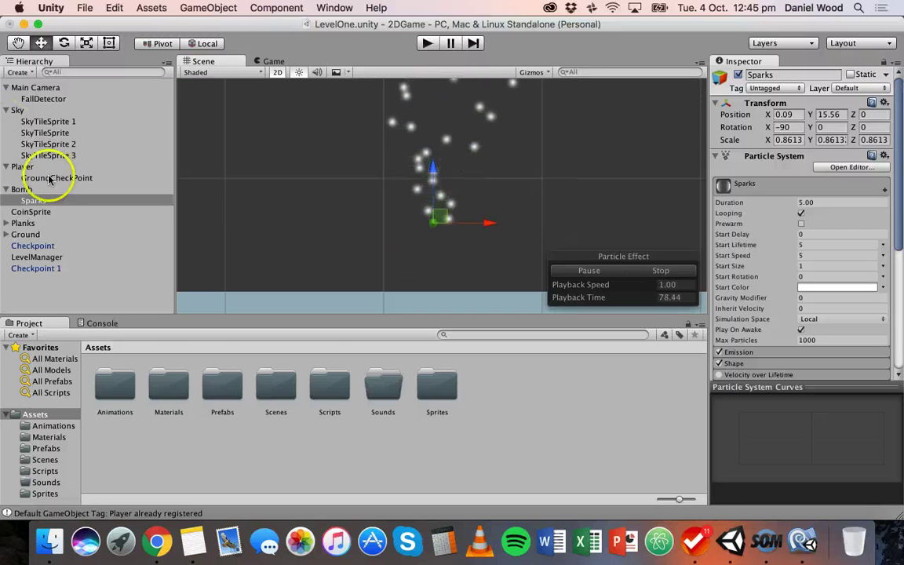
pyautogui.click(44, 201)
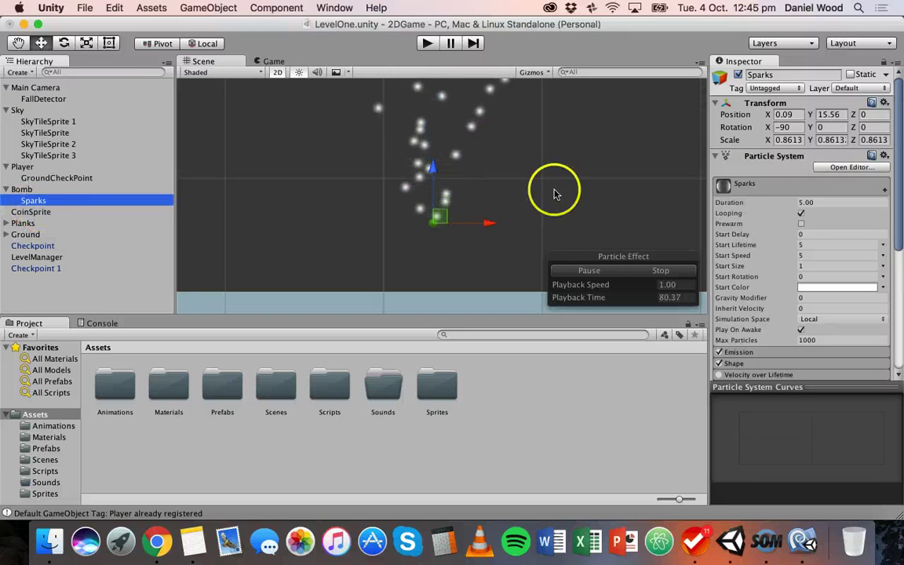
pyautogui.scroll(-2, 796, 196)
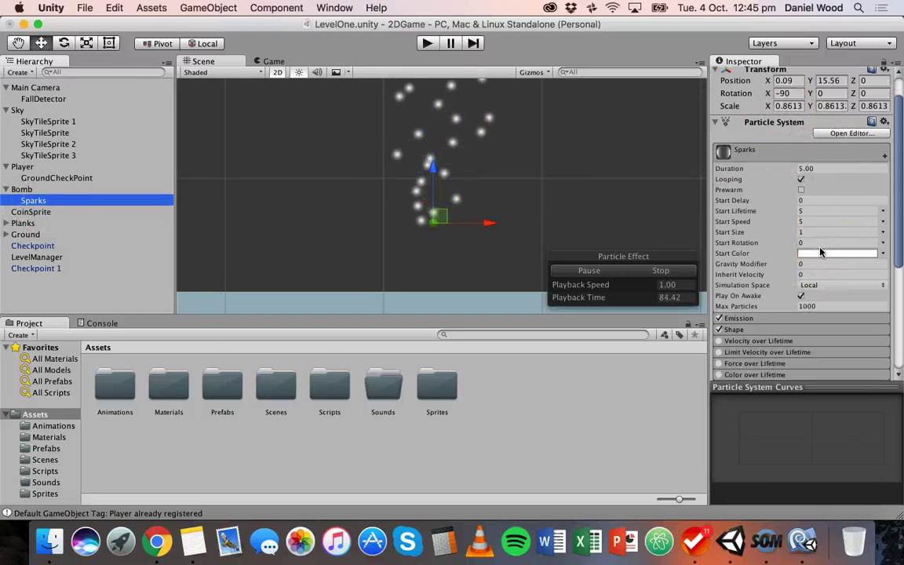
pyautogui.scroll(-1, 819, 252)
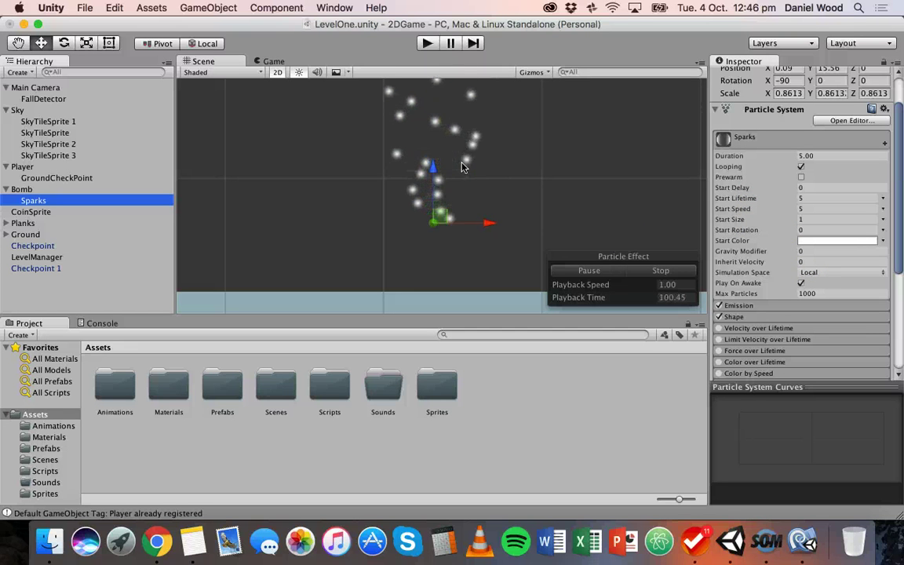
pyautogui.scroll(-3, 463, 166)
pyautogui.moveTo(440, 155); pyautogui.dragTo(484, 293)
pyautogui.moveTo(487, 292); pyautogui.dragTo(480, 95, button='middle')
pyautogui.click(439, 97)
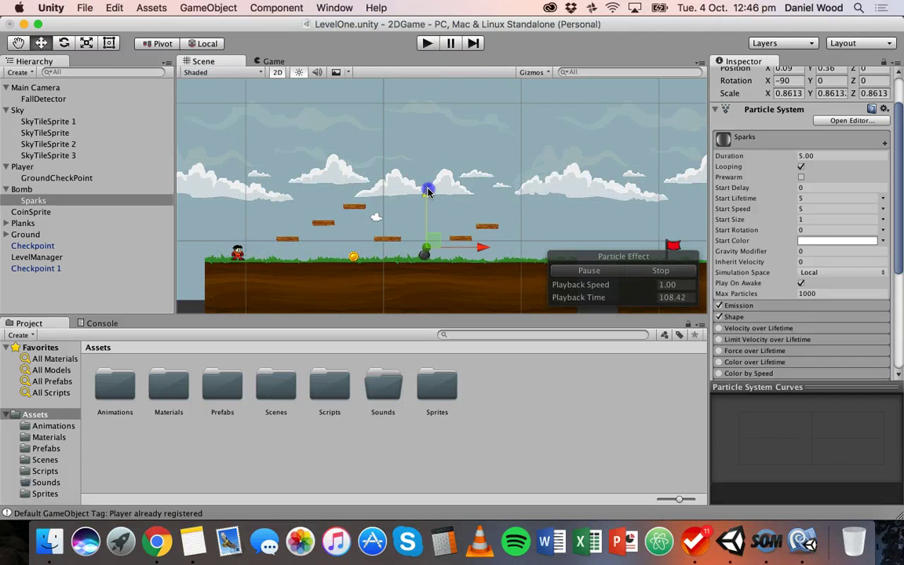
pyautogui.scroll(5, 428, 253)
pyautogui.moveTo(444, 233); pyautogui.dragTo(455, 193, button='middle')
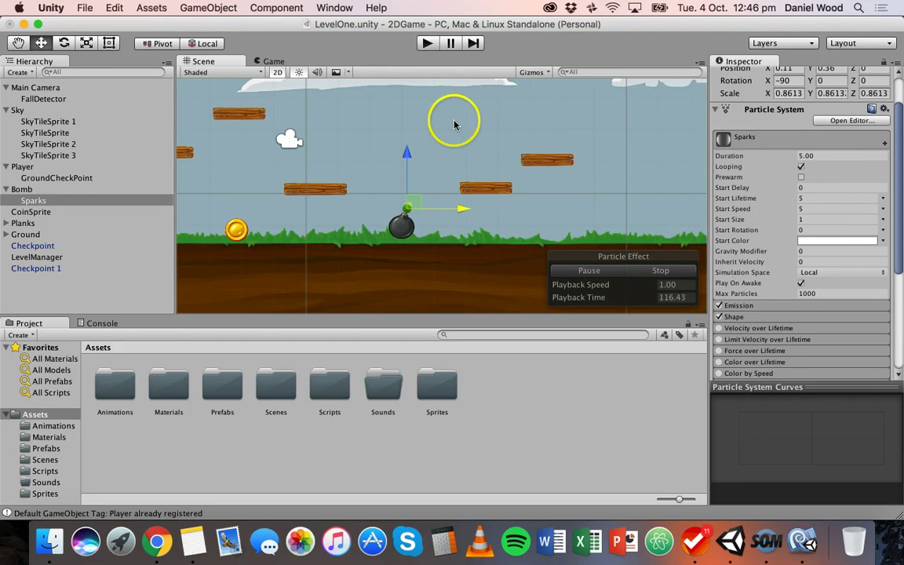
# Step: Check the sorting layers used by SkyTileSprite 1 and the Player object
pyautogui.click(17, 112)
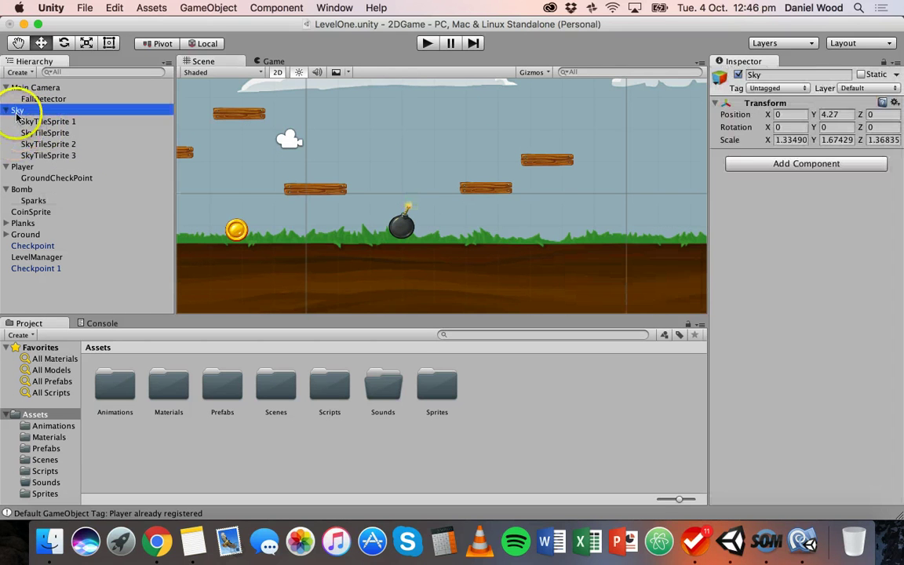
pyautogui.click(48, 122)
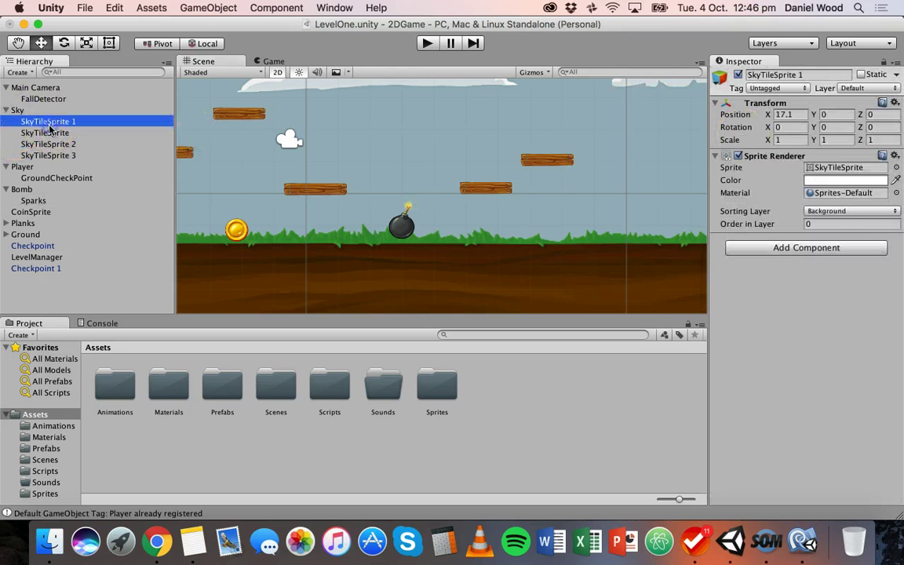
pyautogui.click(839, 210)
pyautogui.click(773, 365)
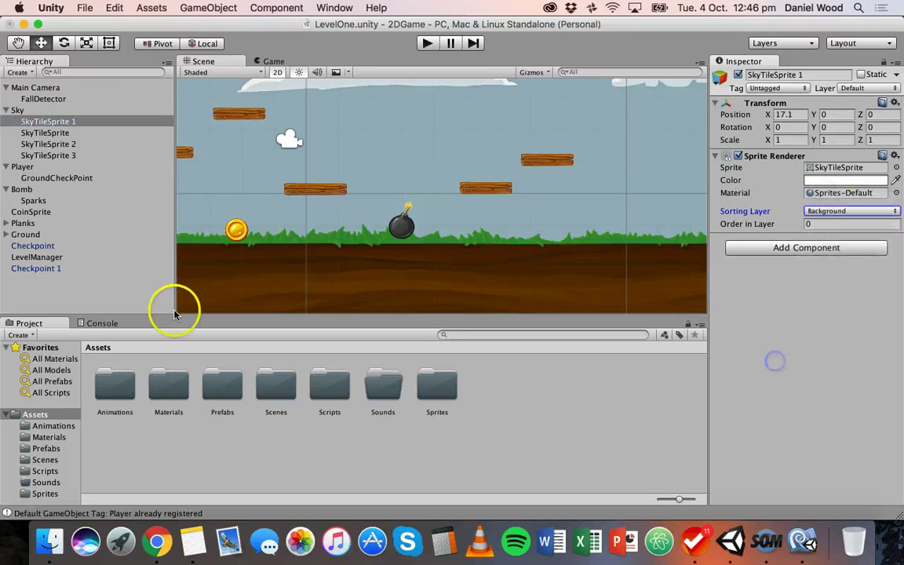
pyautogui.click(23, 166)
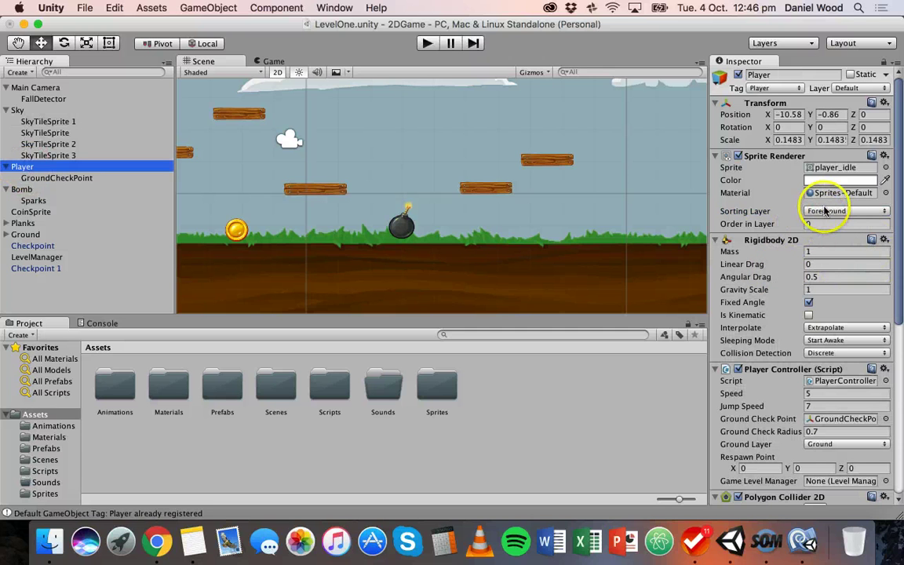
# Step: Inspect the Planks group and Plank 4 to read their sorting layer
pyautogui.click(23, 223)
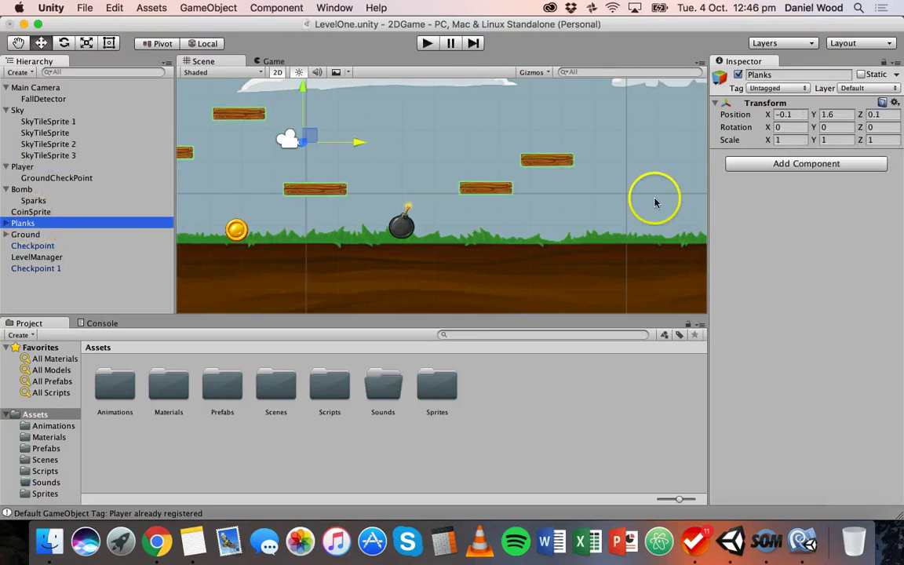
pyautogui.click(5, 225)
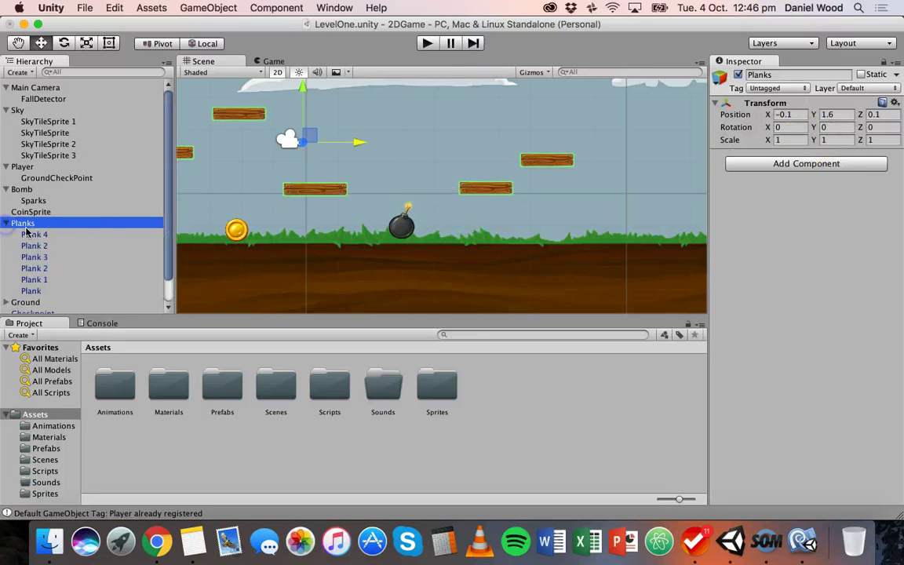
pyautogui.click(34, 234)
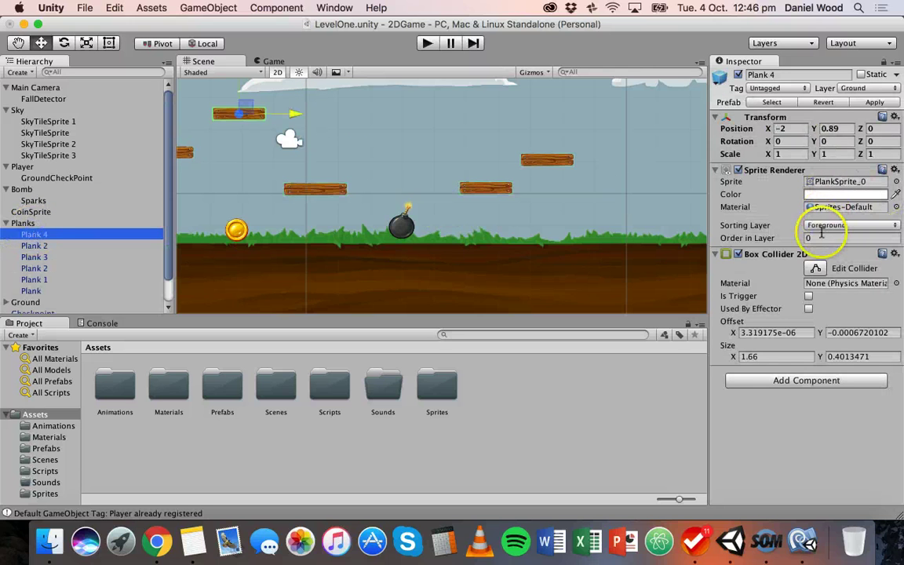
pyautogui.click(6, 224)
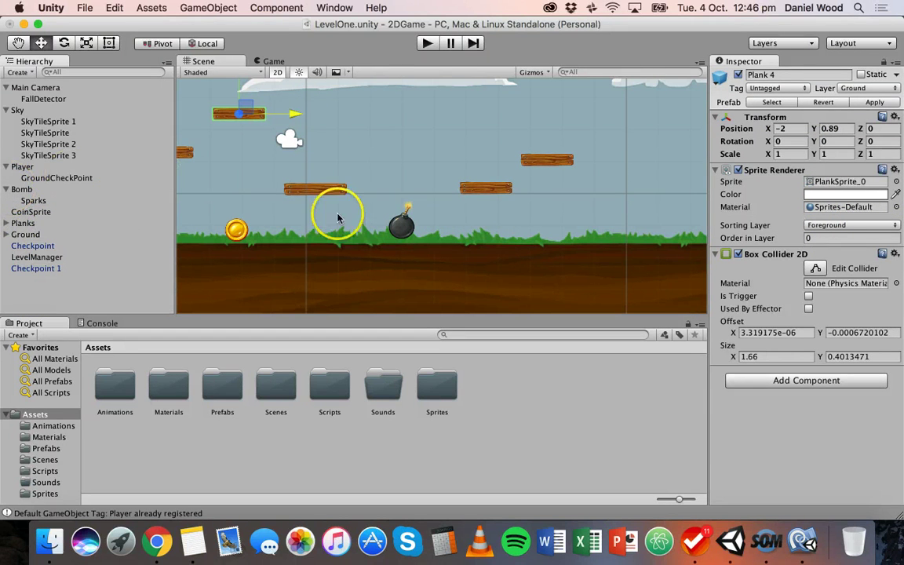
# Step: Check the SkyTileSprite, GrassThinSprite and Bomb sorting layers, then select Sparks
pyautogui.click(356, 288)
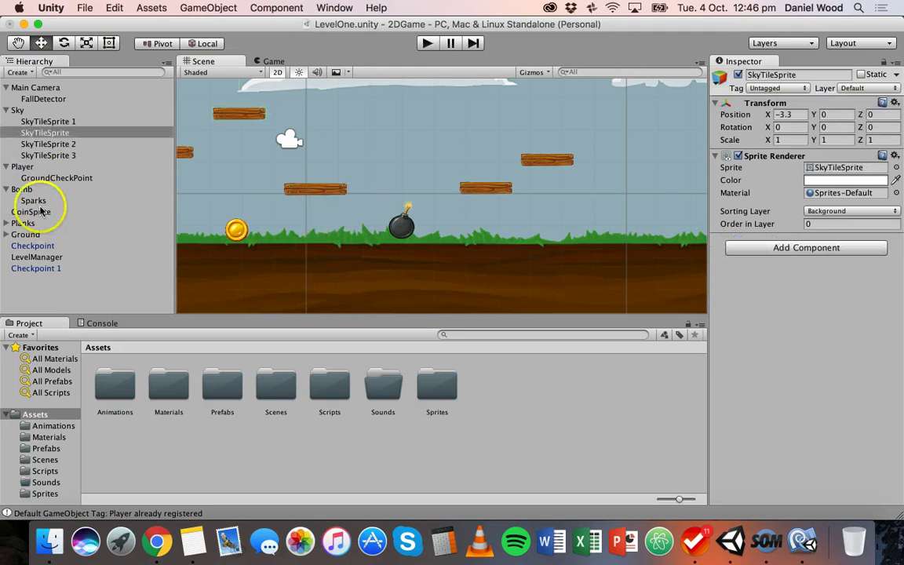
pyautogui.click(6, 233)
pyautogui.click(51, 245)
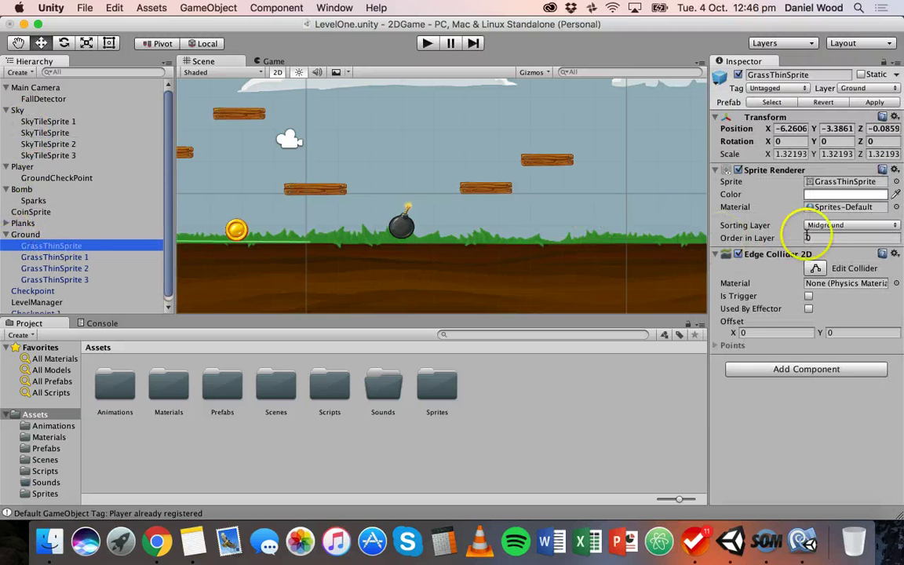
pyautogui.click(5, 230)
pyautogui.click(21, 191)
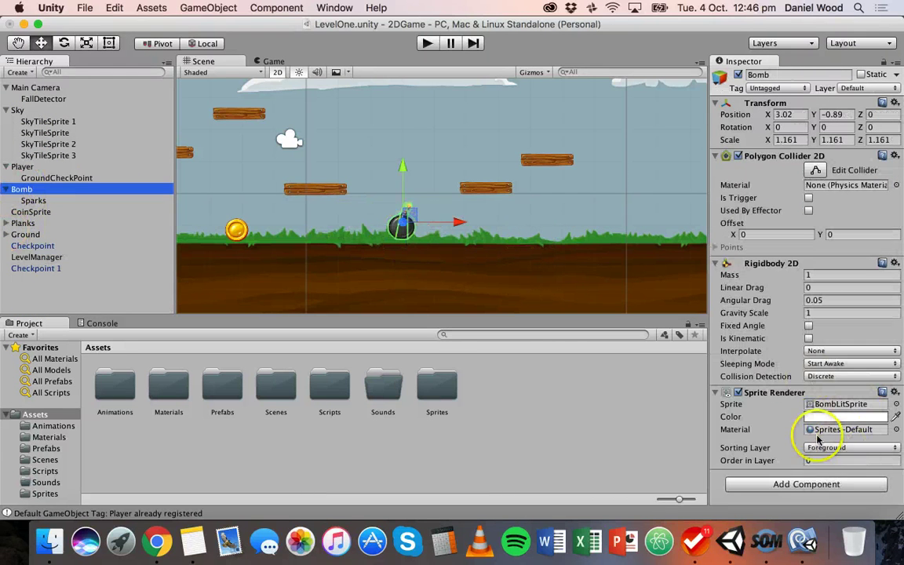
pyautogui.click(28, 200)
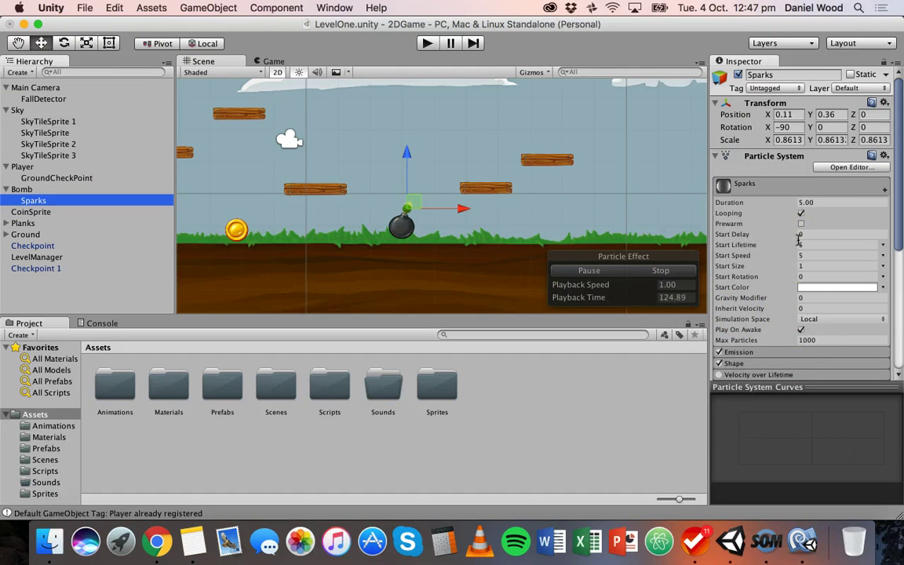
# Step: Set the Sparks Renderer module's Sorting Layer to Foreground
pyautogui.scroll(-5, 798, 240)
pyautogui.scroll(-1, 798, 240)
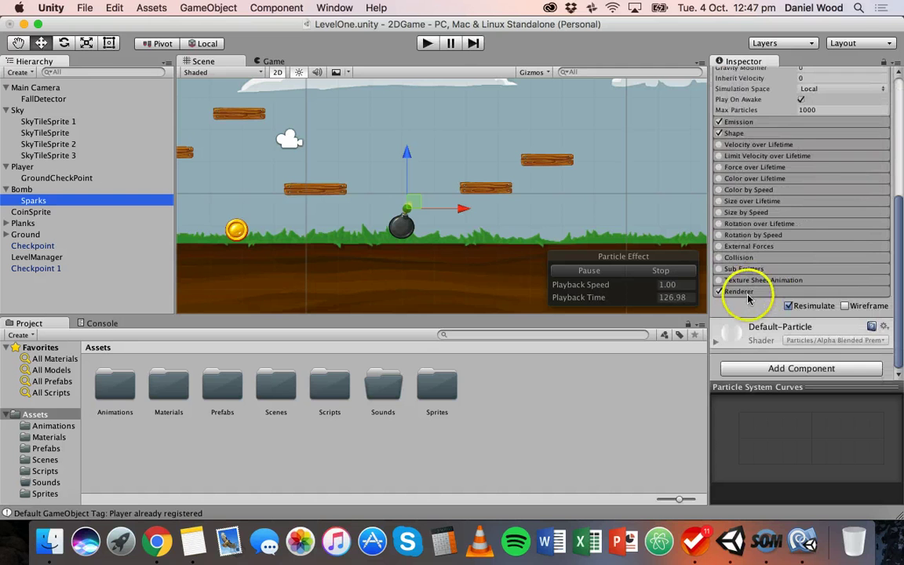
pyautogui.click(753, 292)
pyautogui.scroll(-5, 756, 294)
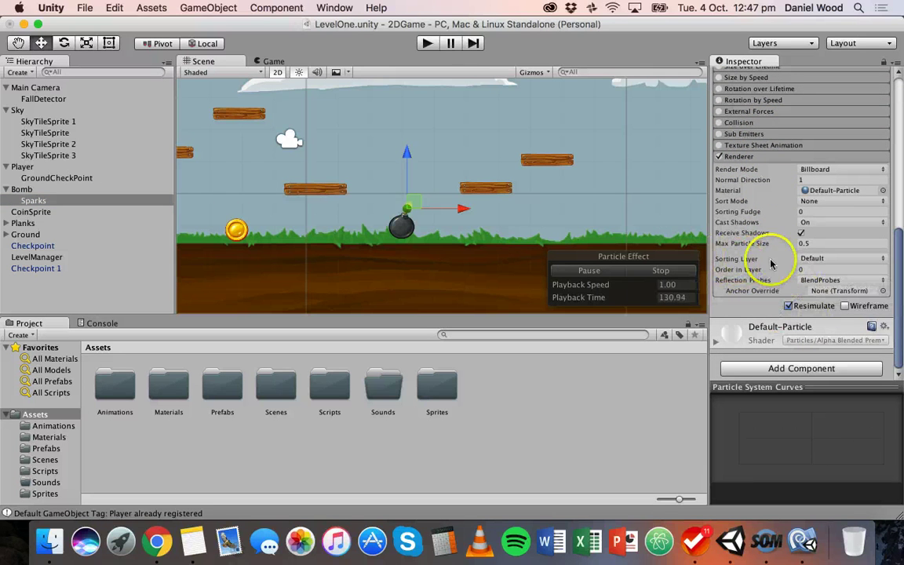
pyautogui.click(803, 261)
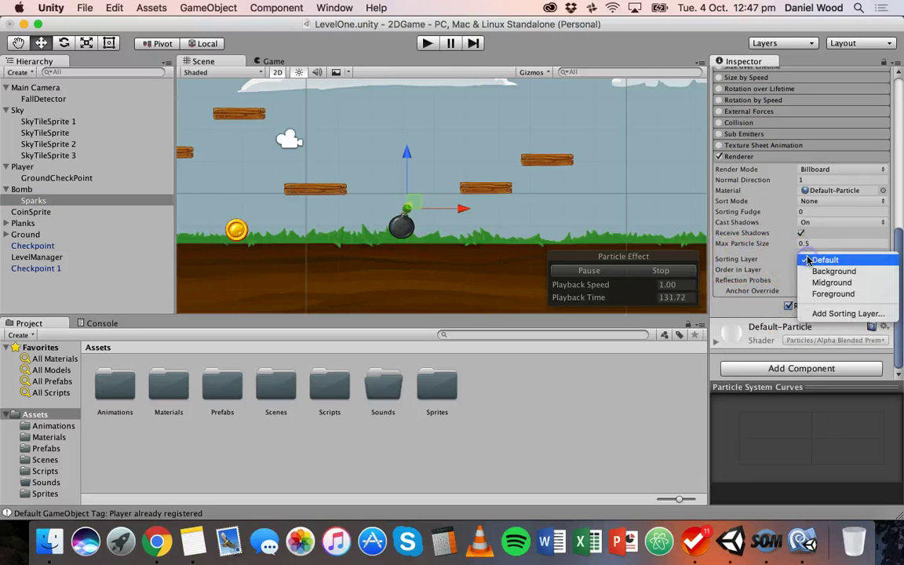
pyautogui.click(828, 298)
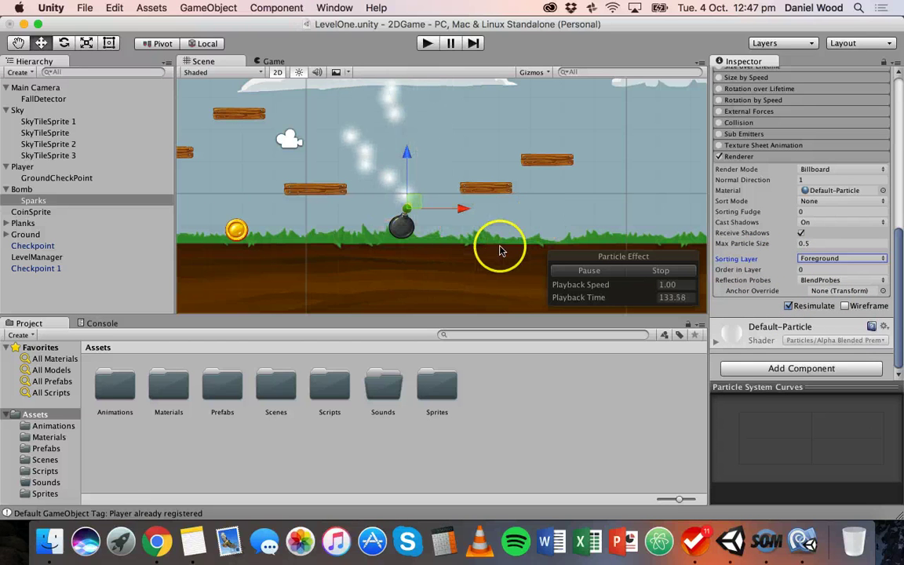
pyautogui.scroll(15, 816, 251)
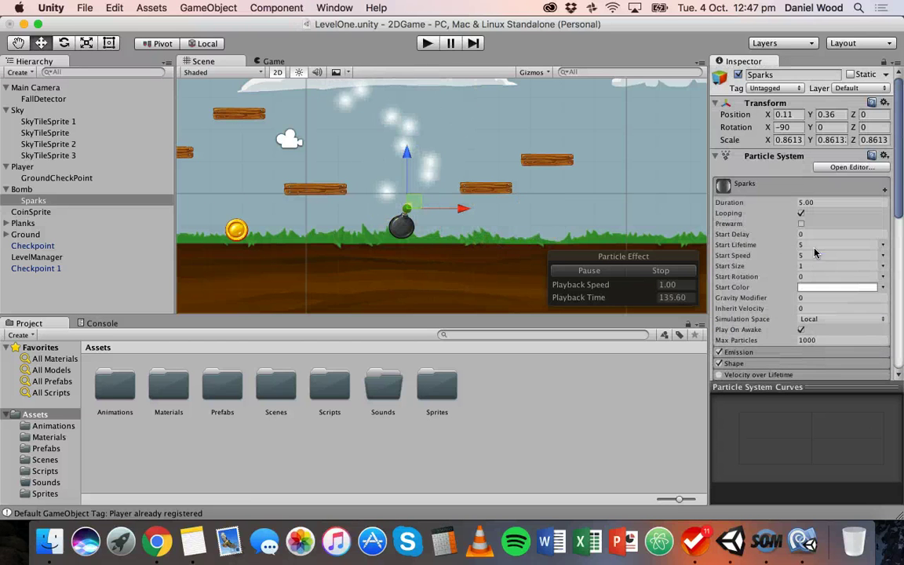
# Step: Change the Sparks Start Color to pale yellow (R 242, G 221, B 132)
pyautogui.scroll(-3, 797, 250)
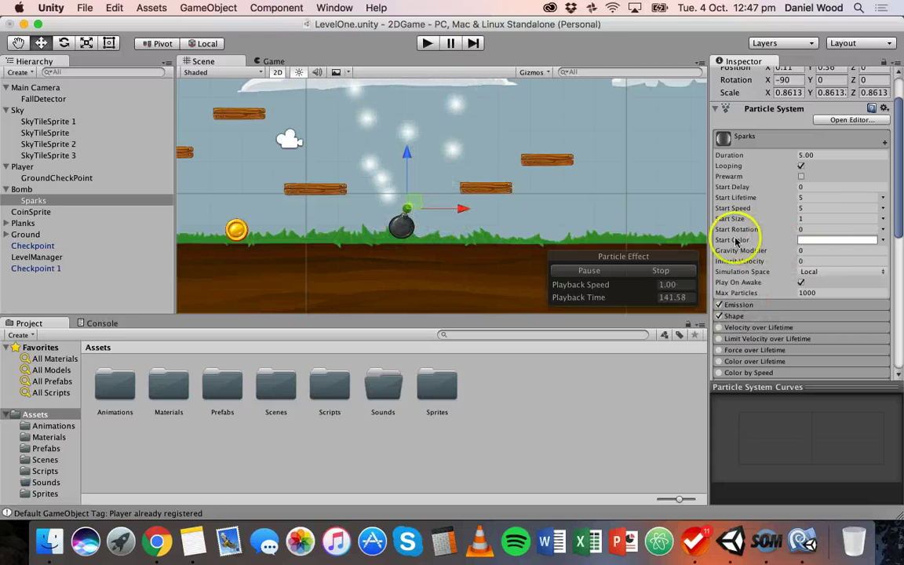
pyautogui.click(810, 242)
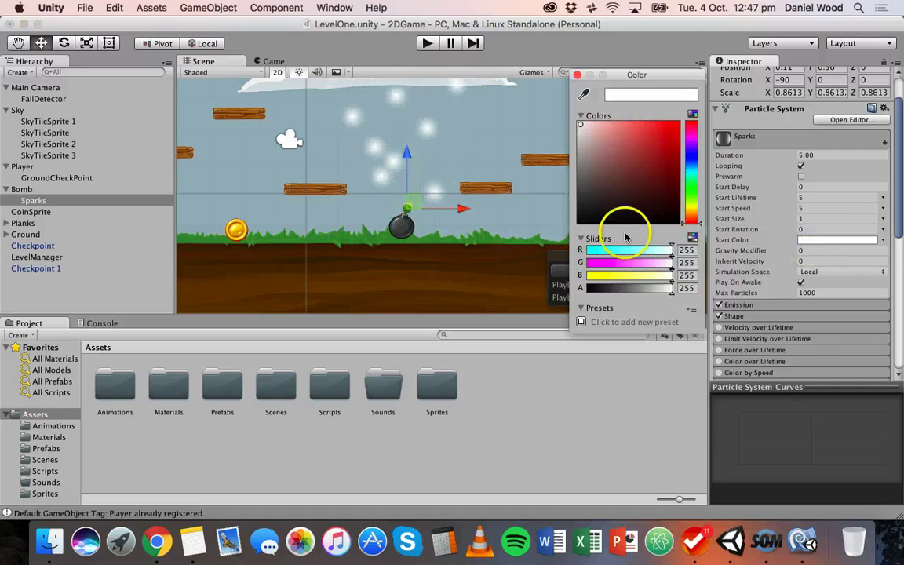
pyautogui.click(696, 210)
pyautogui.moveTo(696, 212); pyautogui.dragTo(696, 215)
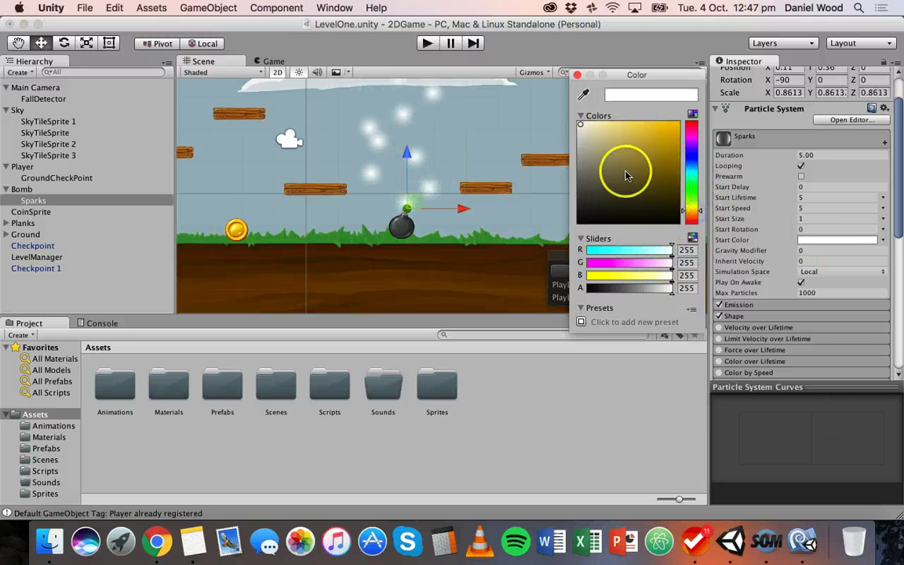
pyautogui.moveTo(620, 156); pyautogui.dragTo(619, 145)
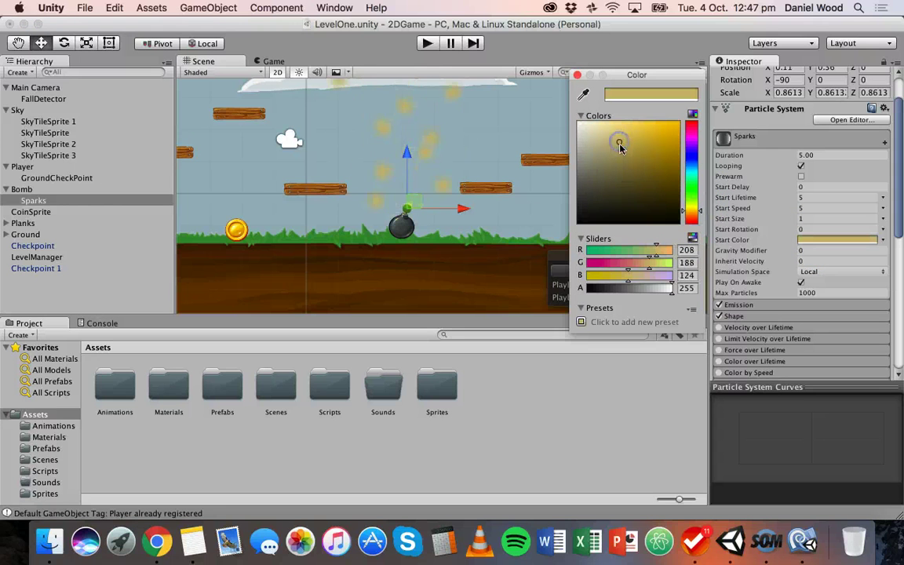
pyautogui.click(692, 215)
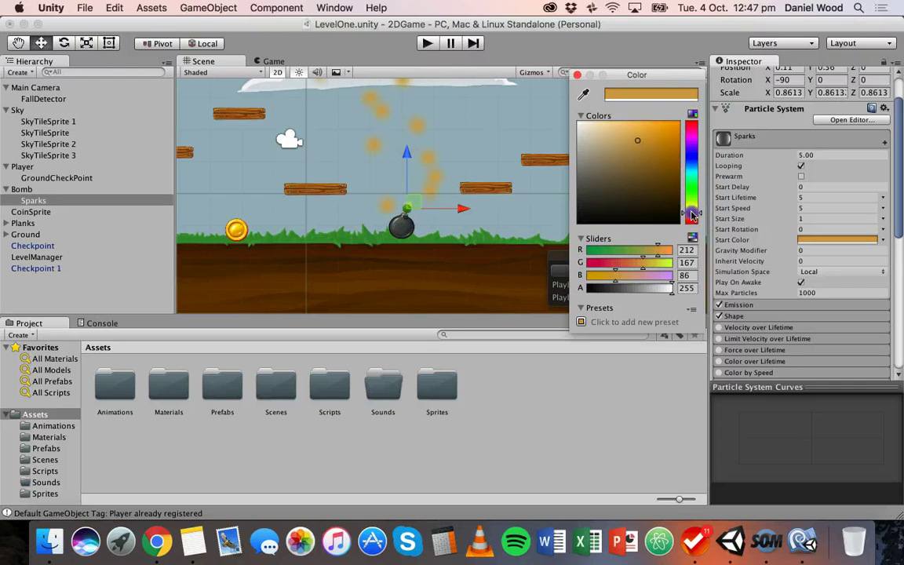
pyautogui.moveTo(651, 149)
pyautogui.mouseDown()
pyautogui.moveTo(647, 135)
pyautogui.moveTo(630, 130)
pyautogui.mouseUp()
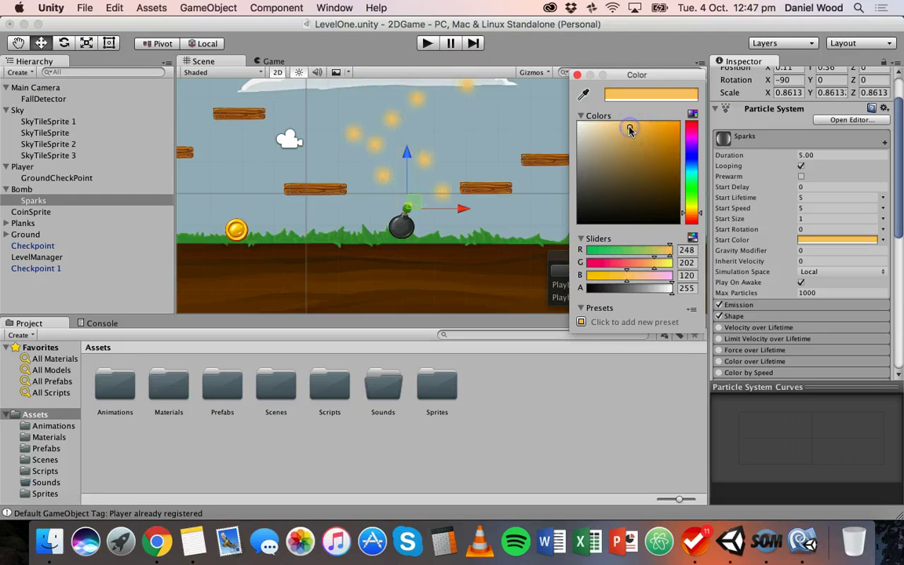
pyautogui.click(693, 213)
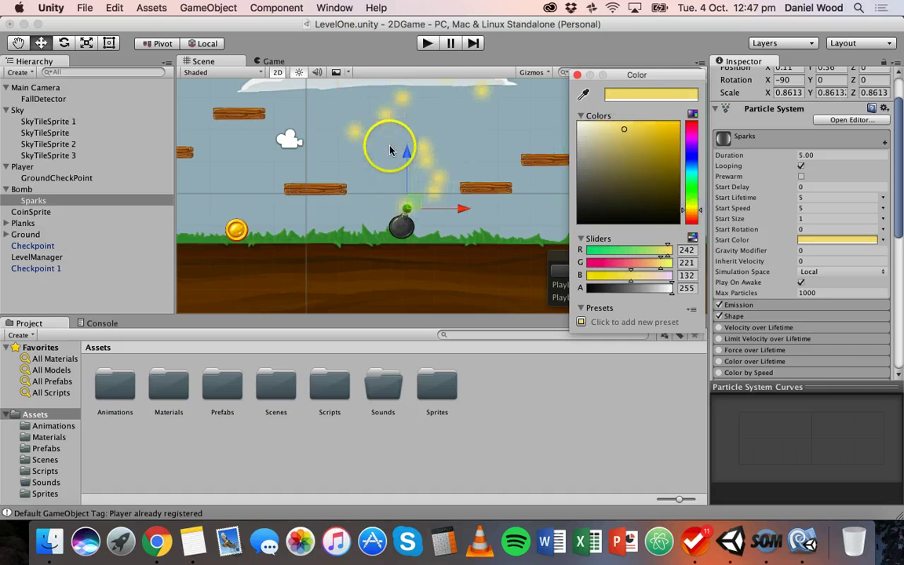
# Step: Zoom out and back in on the yellow sparks, then close the Color picker
pyautogui.scroll(-10, 399, 163)
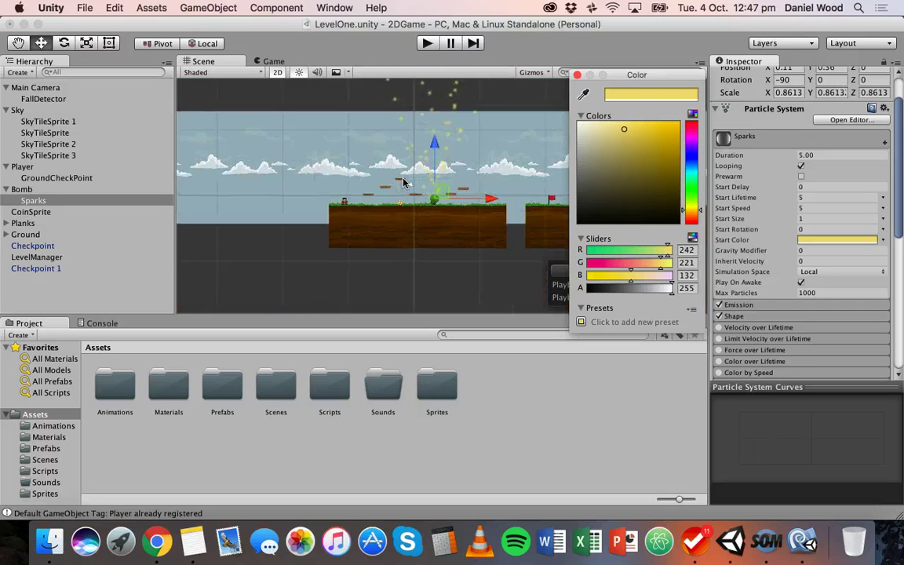
pyautogui.scroll(-5, 403, 183)
pyautogui.scroll(3, 441, 152)
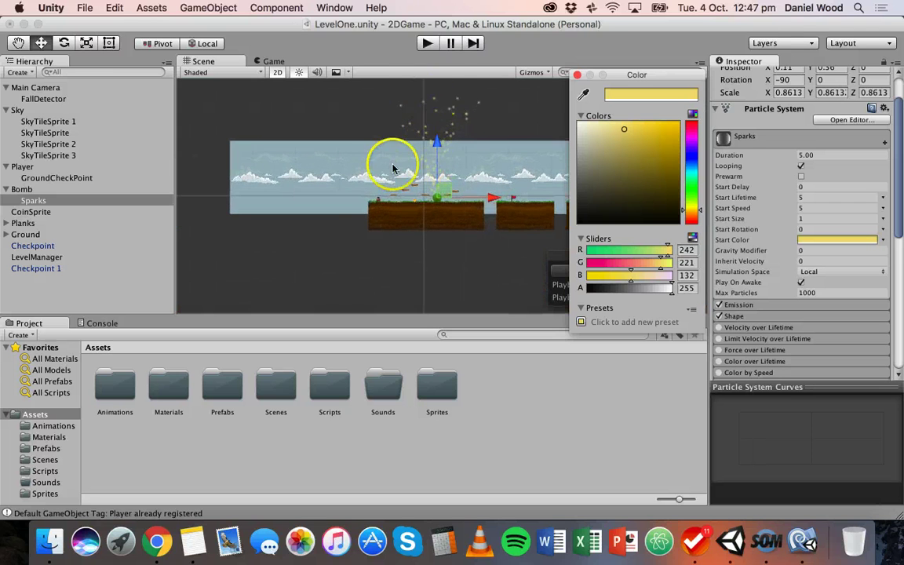
pyautogui.scroll(8, 434, 174)
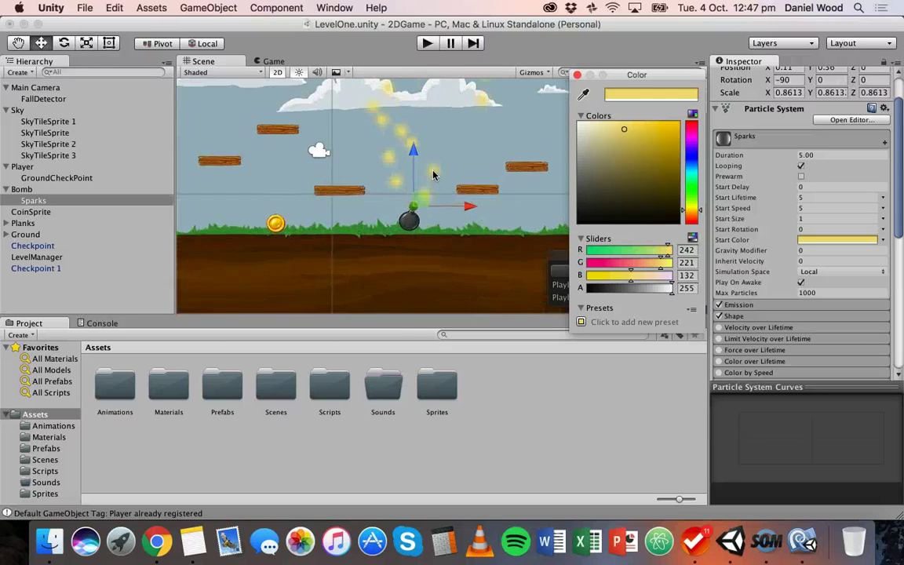
pyautogui.click(576, 74)
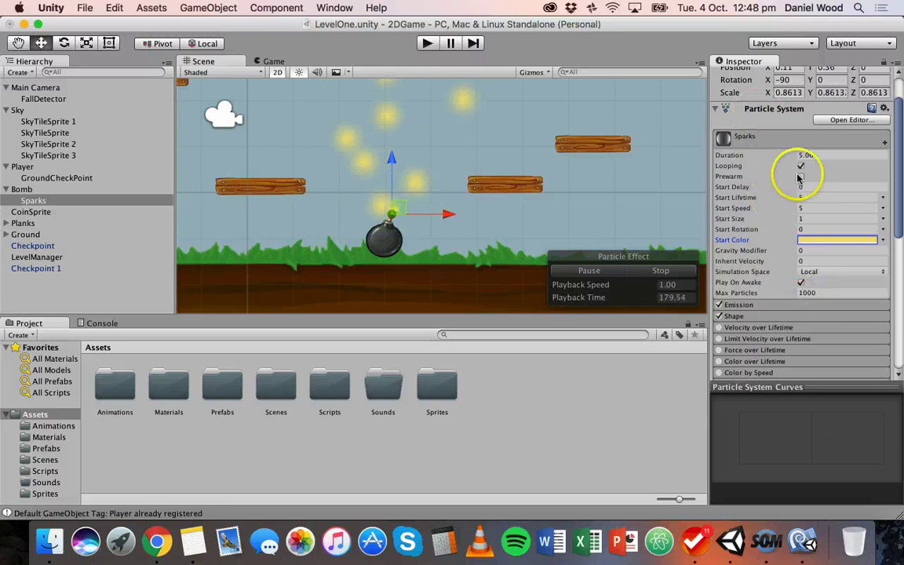
# Step: Set both Start Lifetime and Duration of Sparks to 2 seconds
pyautogui.click(820, 197)
pyautogui.write('2')
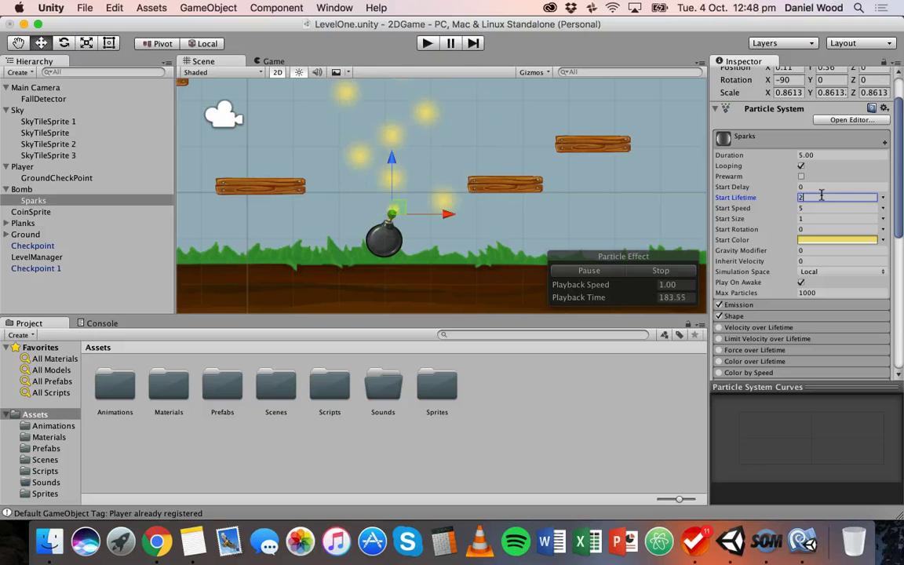
pyautogui.click(804, 155)
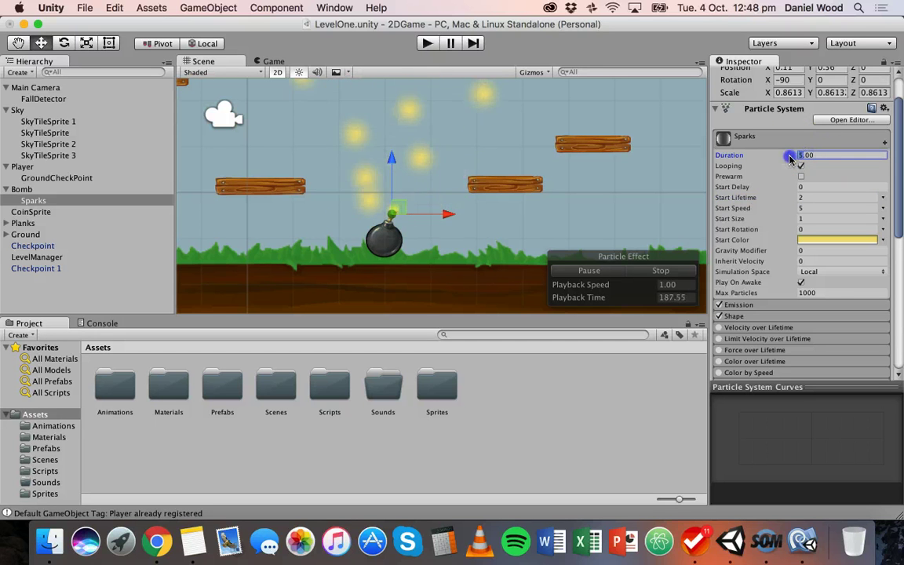
pyautogui.write('2')
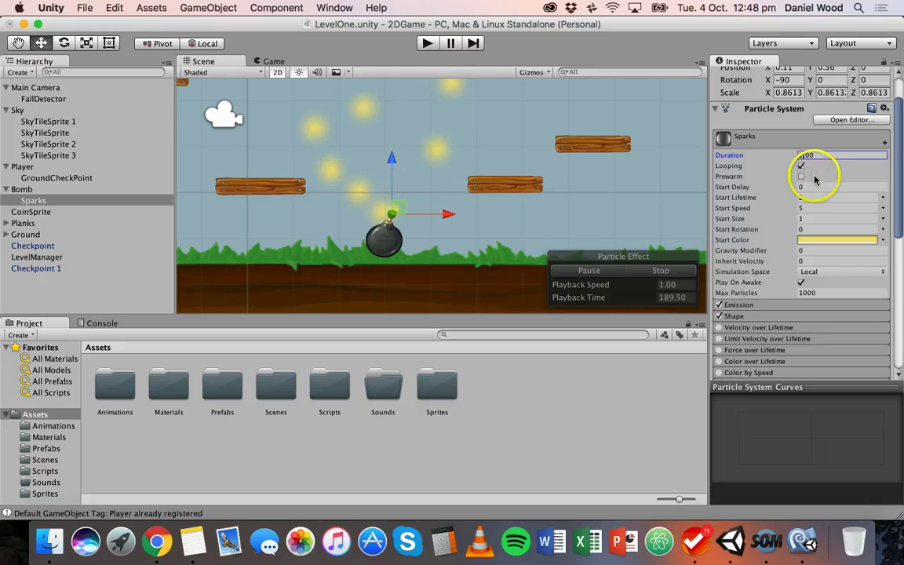
pyautogui.click(831, 197)
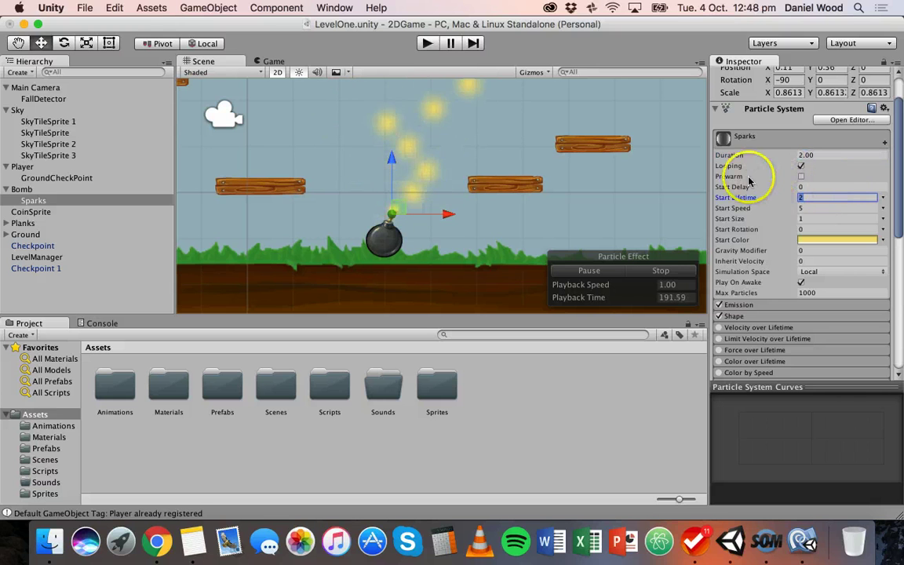
# Step: Stop and restart the particle preview to watch the shortened sparks from the fuse
pyautogui.click(652, 270)
pyautogui.click(606, 272)
pyautogui.scroll(-10, 491, 212)
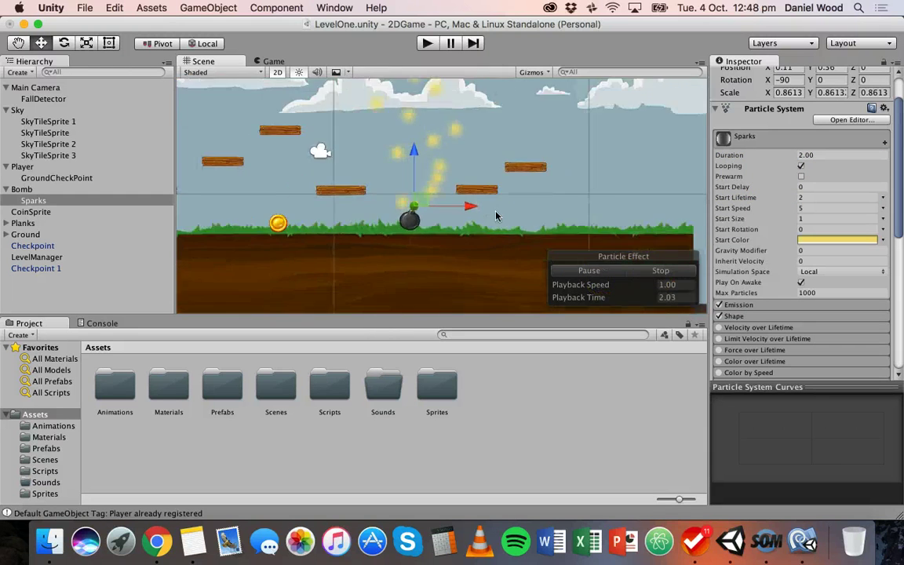
pyautogui.scroll(-3, 496, 216)
pyautogui.scroll(5, 496, 216)
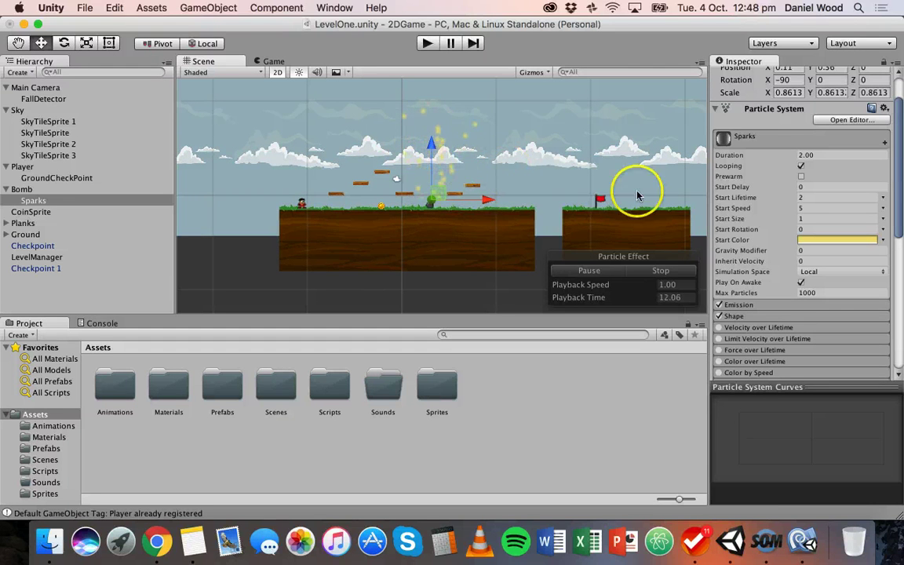
pyautogui.scroll(3, 471, 177)
pyautogui.scroll(2, 471, 176)
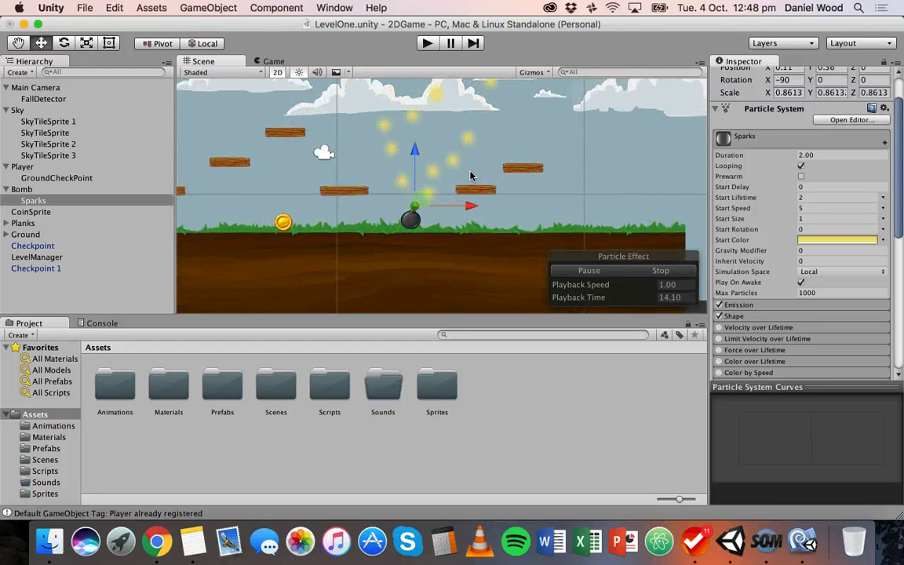
# Step: Set the Sparks Start Lifetime to 0.2 seconds so they fade near the fuse
pyautogui.click(811, 198)
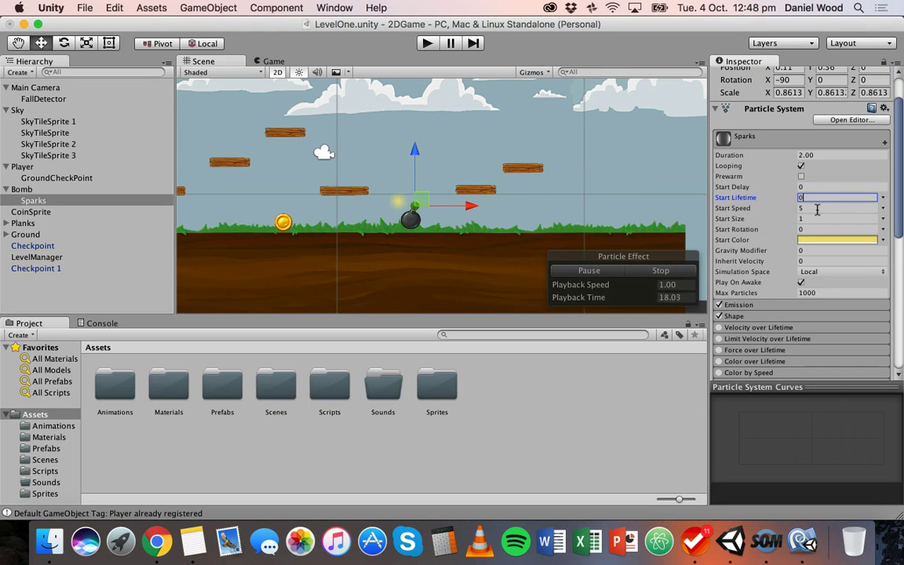
pyautogui.write('0.5')
pyautogui.scroll(2, 809, 204)
pyautogui.scroll(-2, 805, 203)
pyautogui.scroll(3, 551, 225)
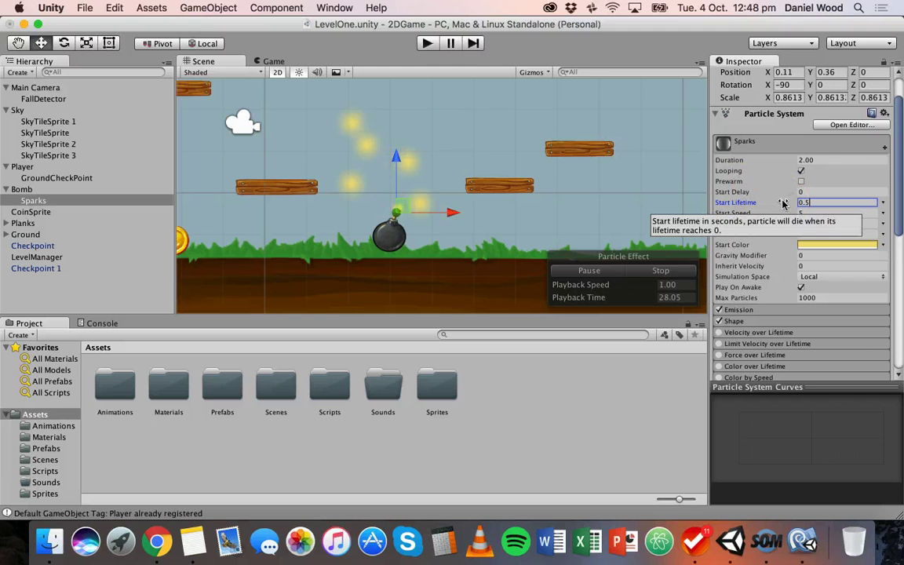
pyautogui.press('BackSpace')
pyautogui.write('2')
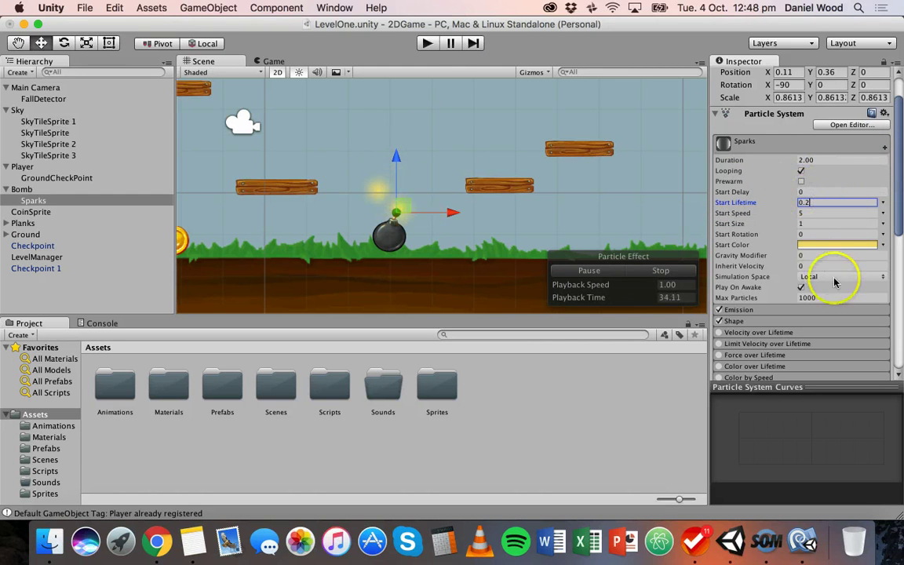
# Step: Limit the Sparks to 20 max particles and set their start speed to 8
pyautogui.click(813, 299)
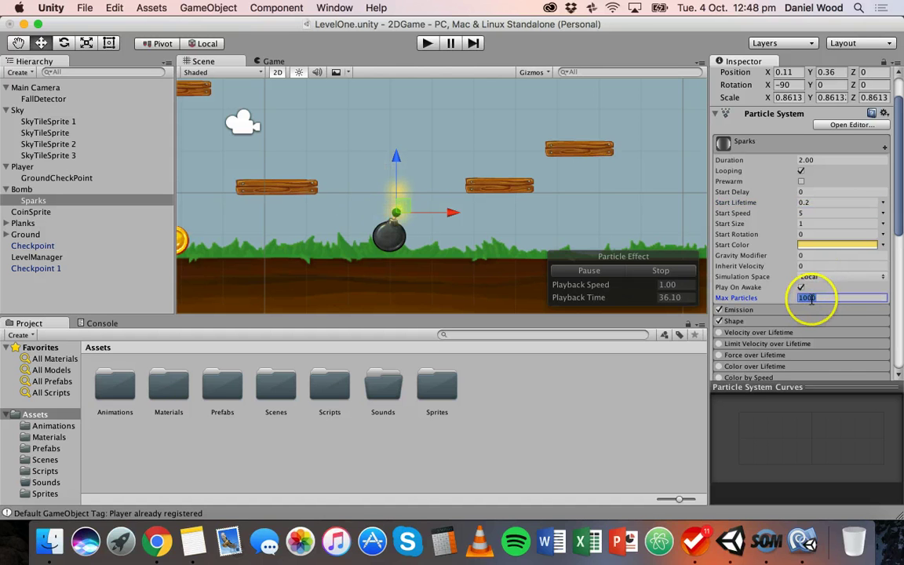
pyautogui.write('20')
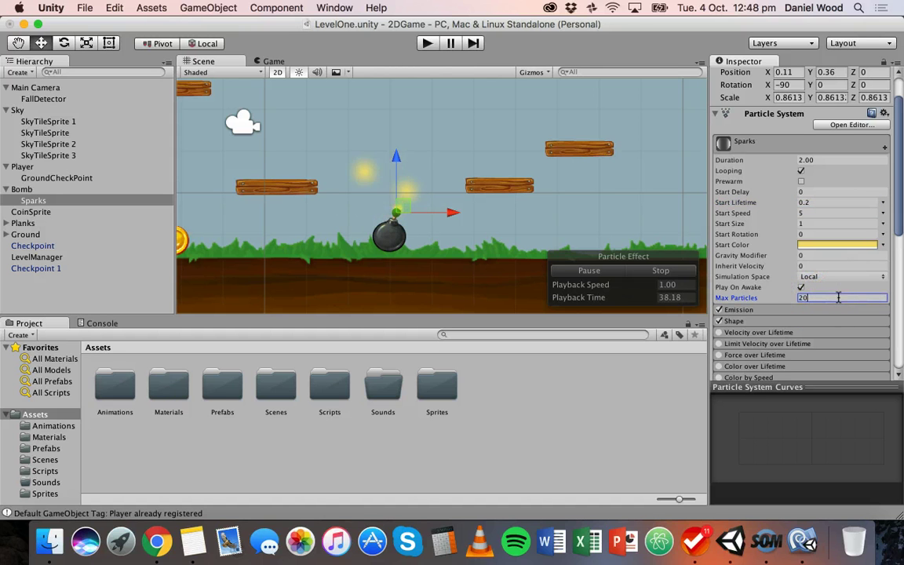
pyautogui.click(807, 212)
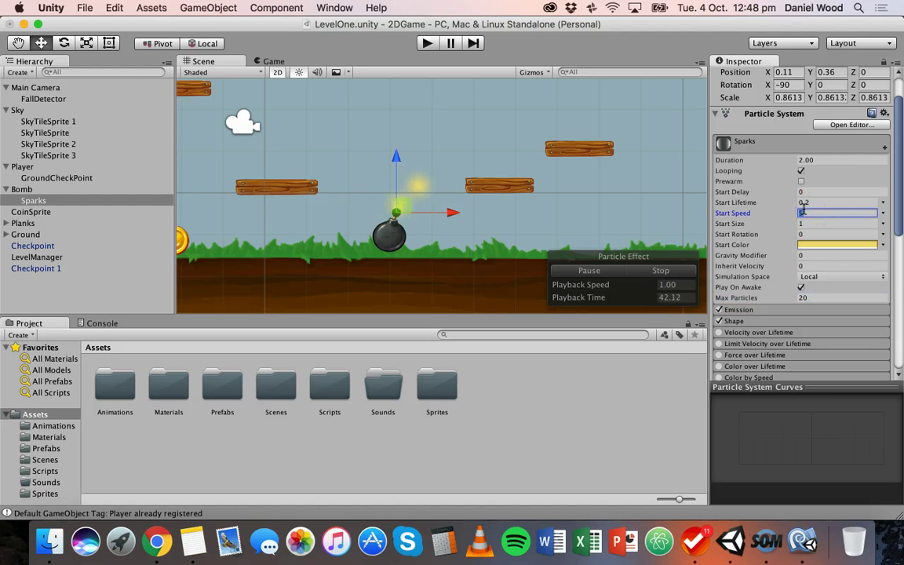
pyautogui.write('1')
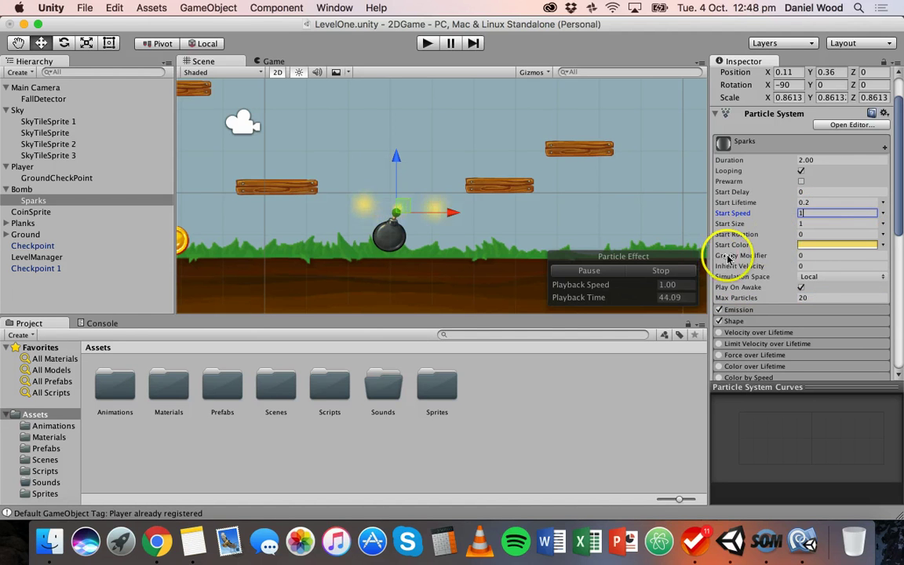
pyautogui.press('BackSpace')
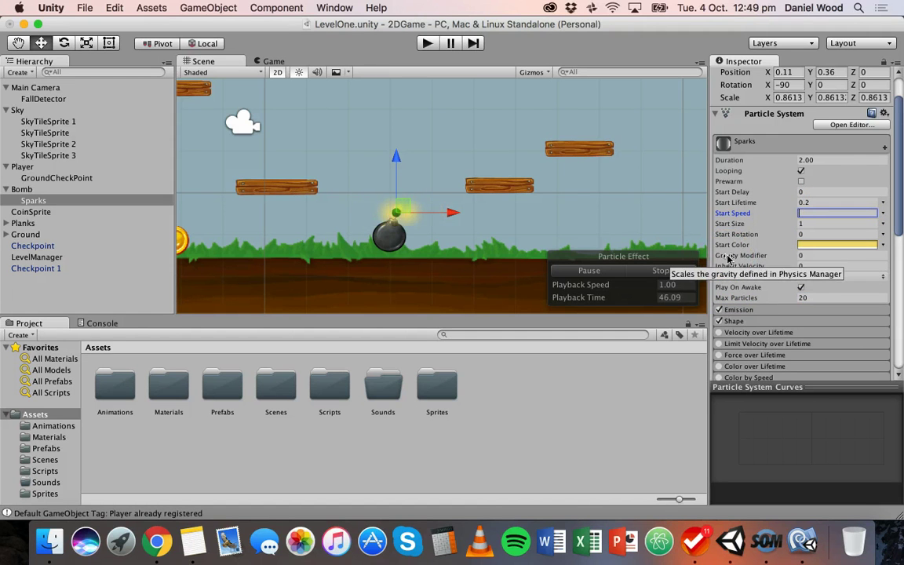
pyautogui.write('50')
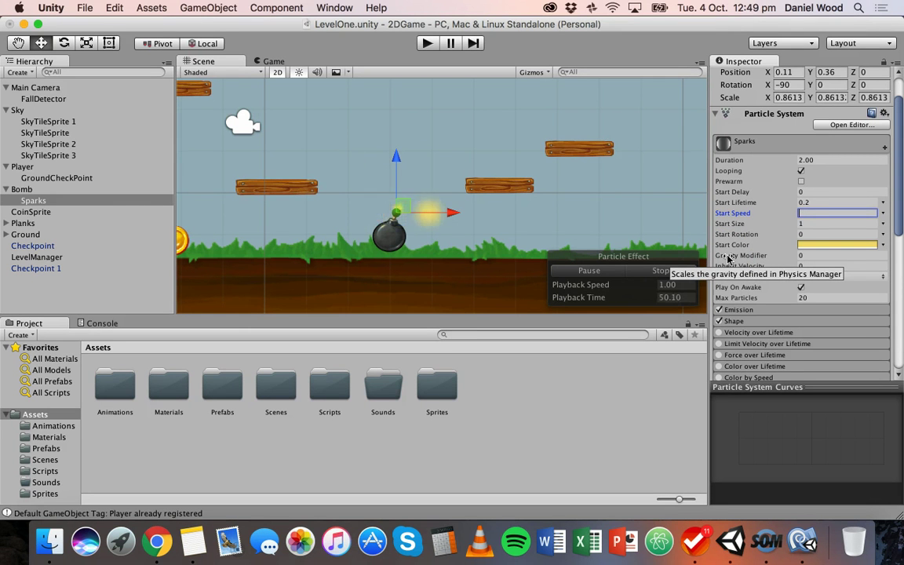
pyautogui.scroll(-10, 409, 153)
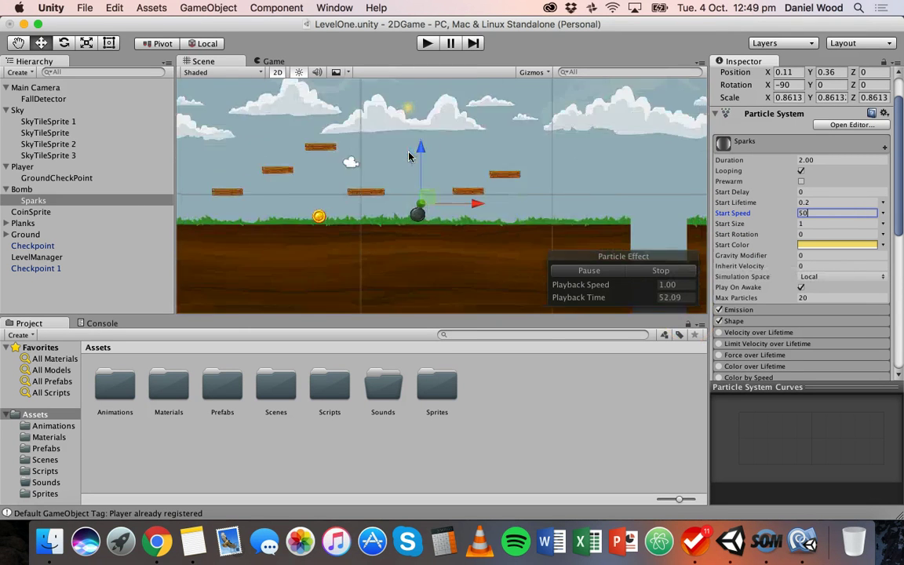
pyautogui.scroll(-2, 412, 157)
pyautogui.scroll(10, 418, 203)
pyautogui.scroll(3, 418, 204)
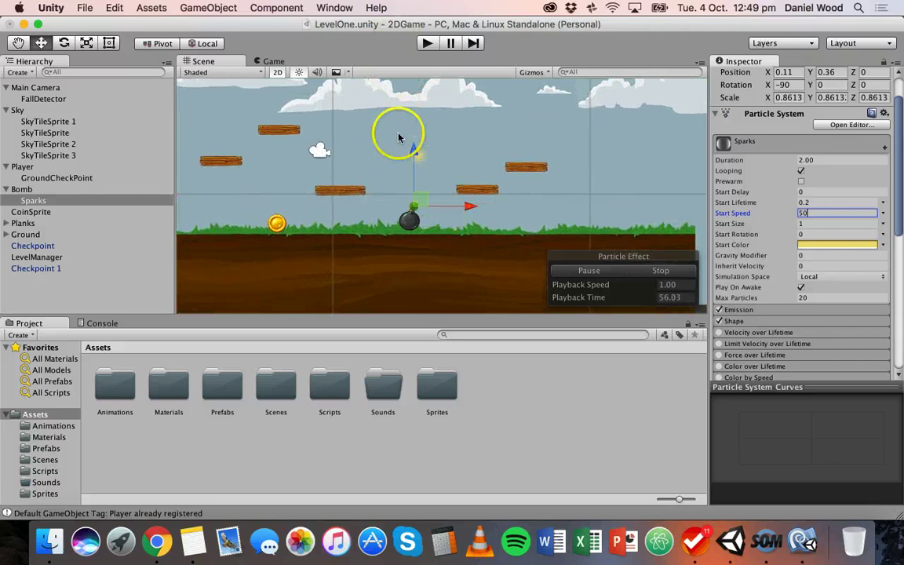
pyautogui.scroll(1, 467, 206)
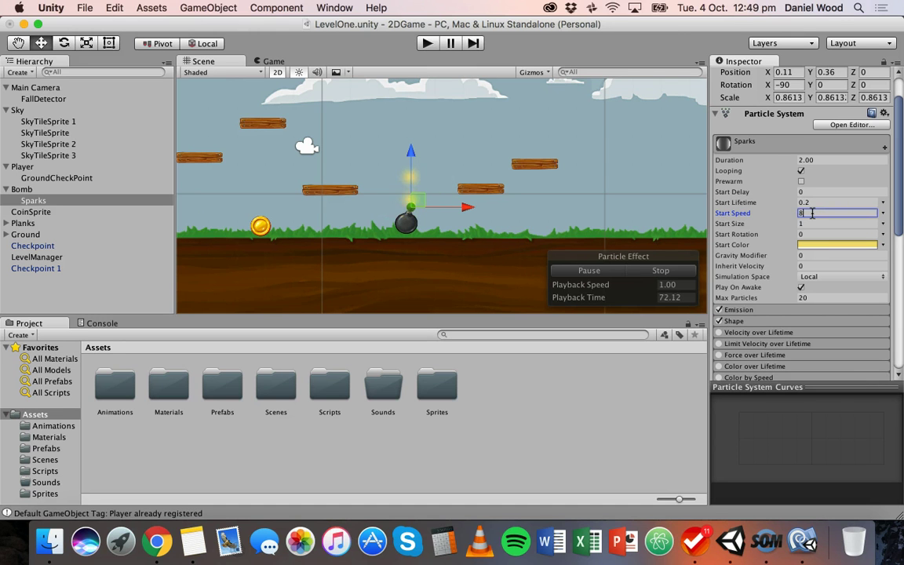
# Step: Set the Sparks start size to 0.4 and start lifetime to 0.1
pyautogui.click(827, 225)
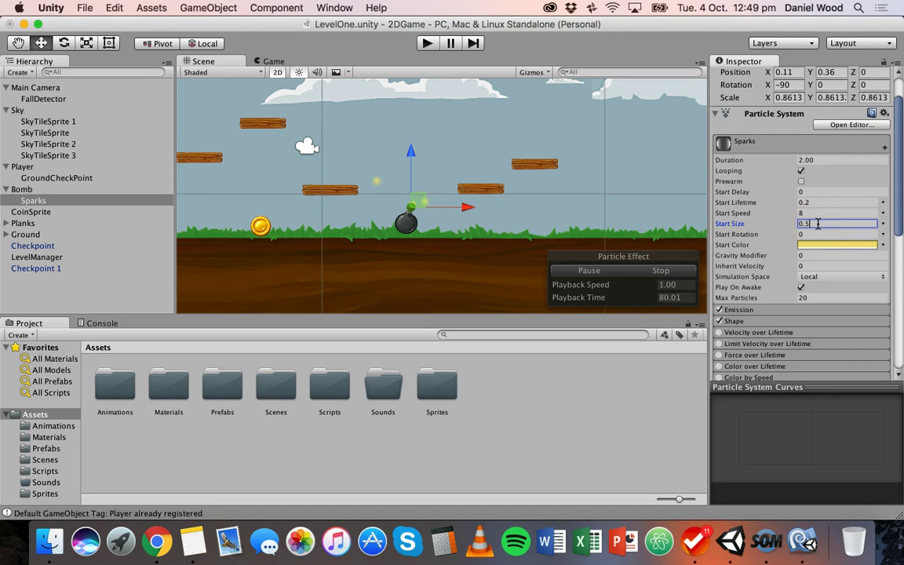
pyautogui.scroll(2, 818, 224)
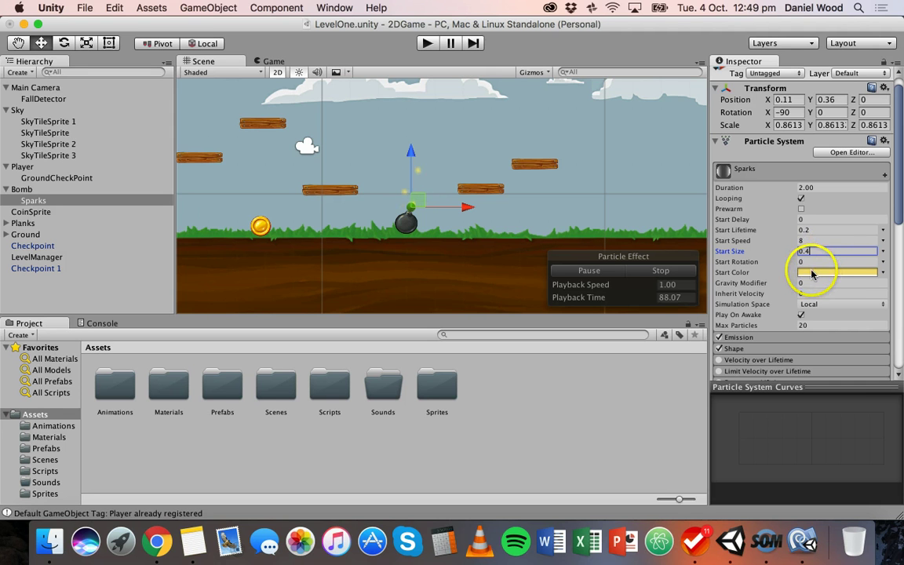
pyautogui.write('4')
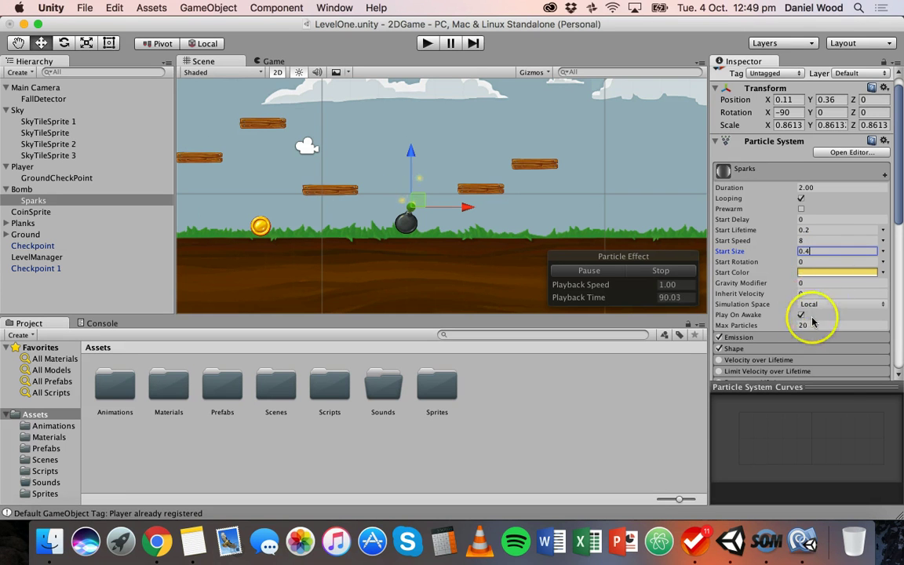
pyautogui.click(816, 229)
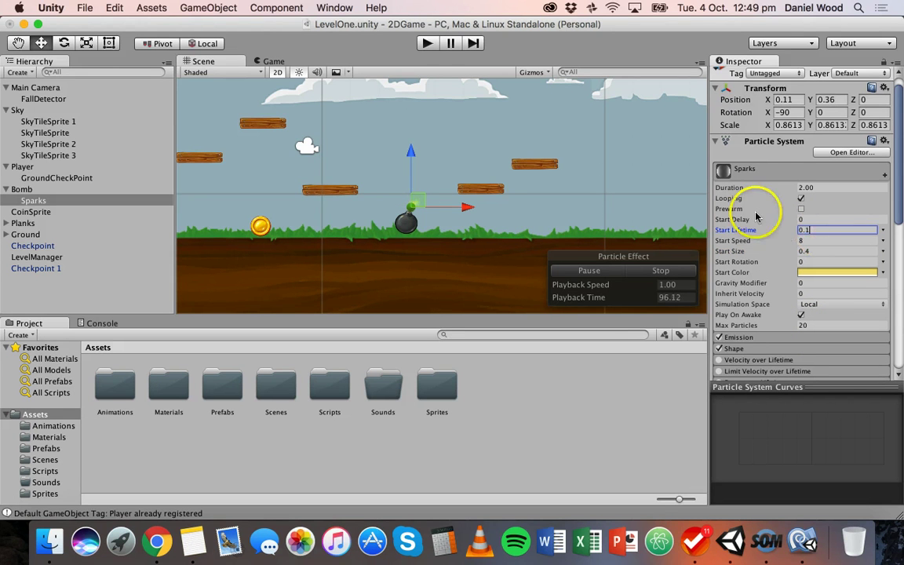
pyautogui.click(410, 151)
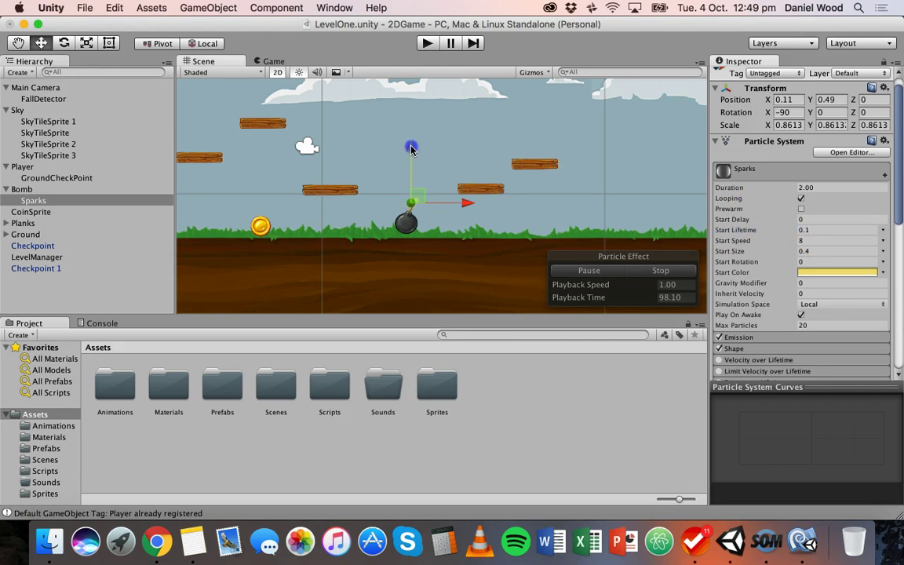
pyautogui.click(788, 234)
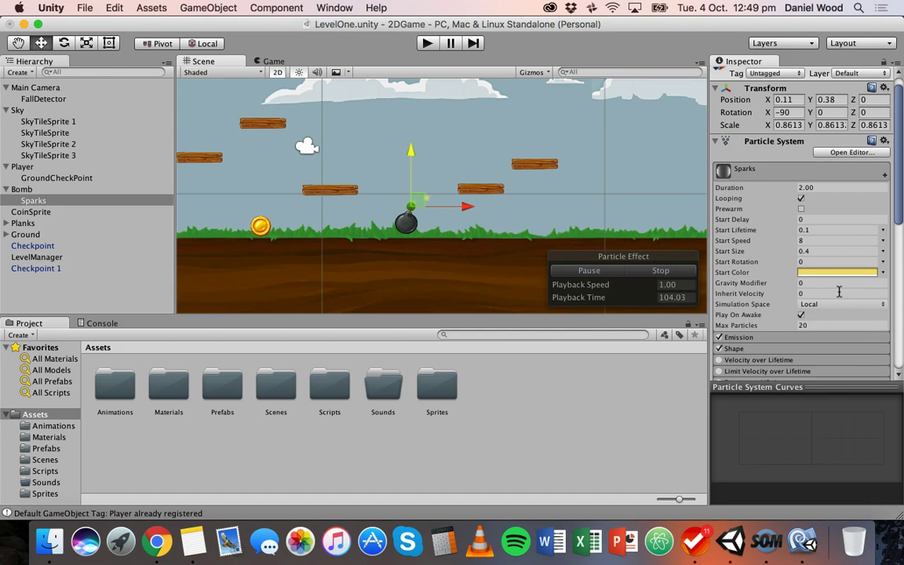
# Step: Switch the Shape module's emitter from Cone to Sphere with a 0.5 radius
pyautogui.scroll(-3, 839, 292)
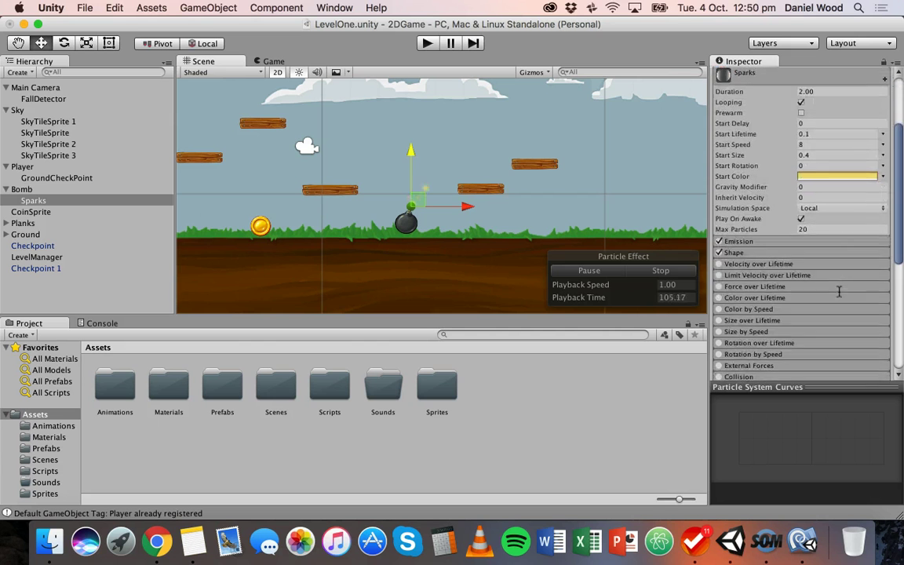
pyautogui.click(767, 235)
pyautogui.scroll(-2, 812, 246)
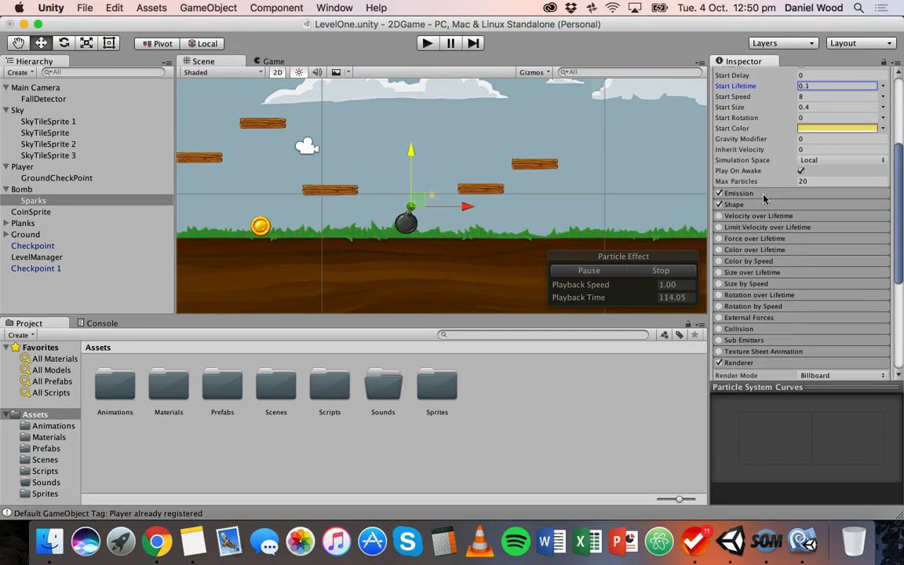
pyautogui.click(734, 204)
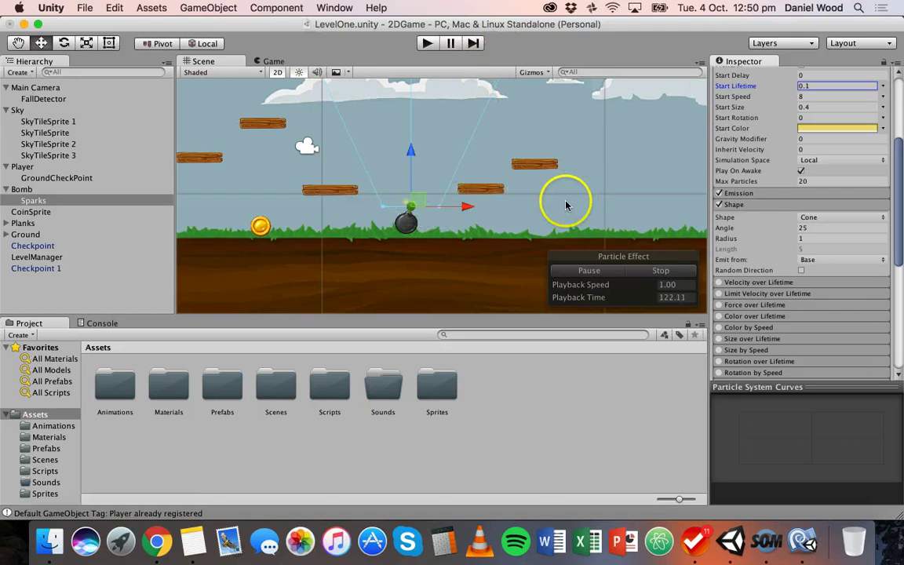
pyautogui.click(830, 219)
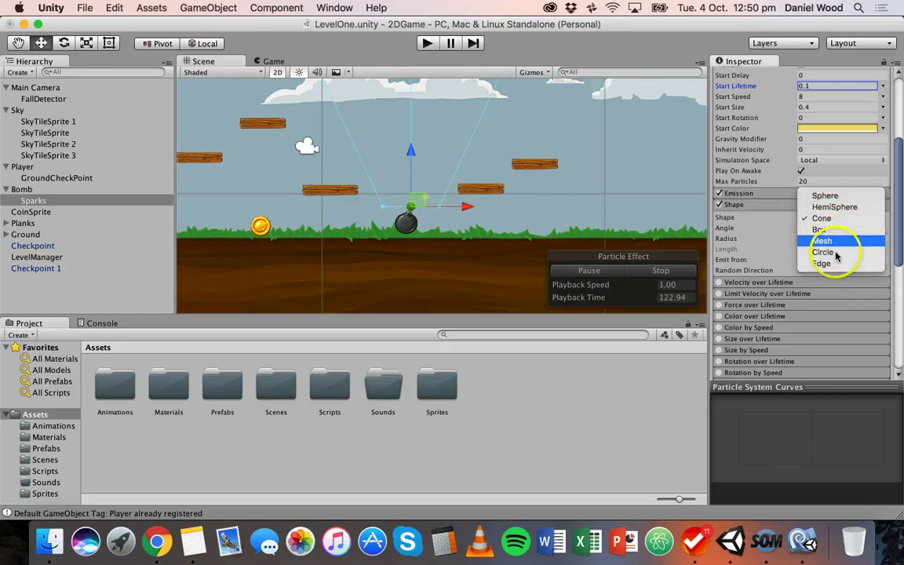
pyautogui.click(825, 199)
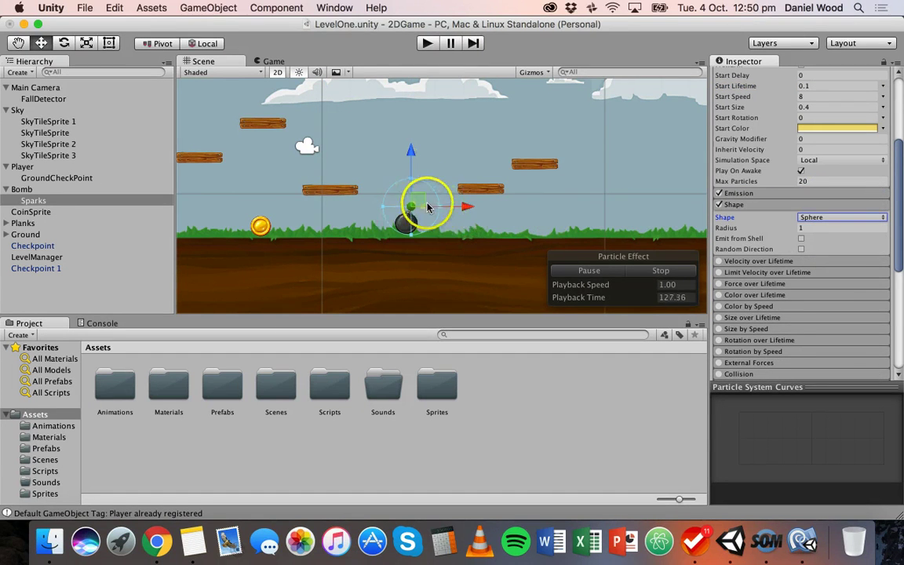
pyautogui.click(810, 228)
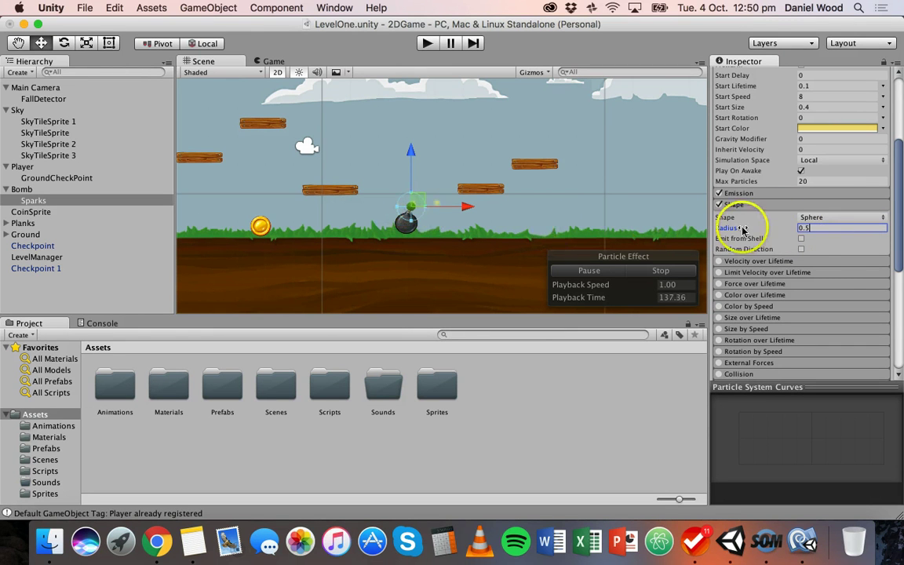
pyautogui.click(801, 249)
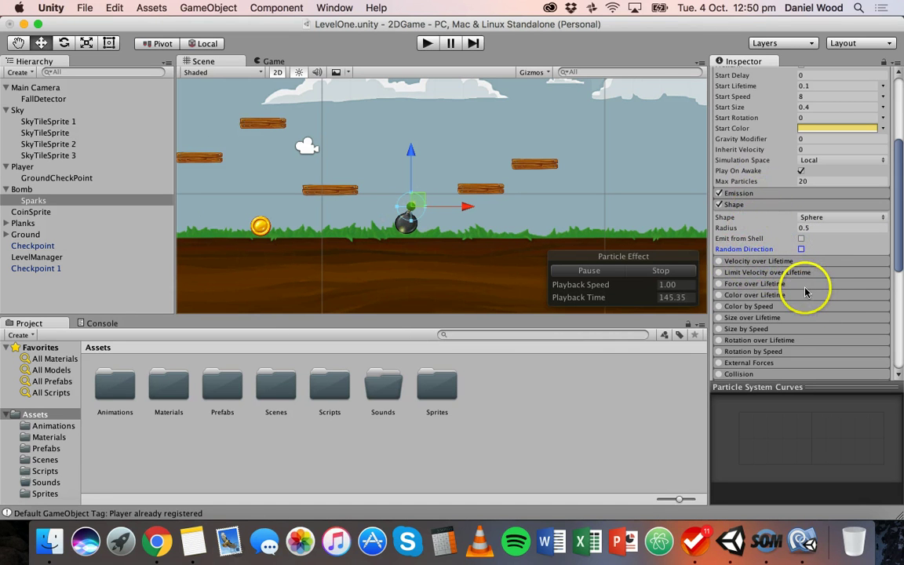
# Step: Enable Color over Lifetime on the Sparks and open its colour gradient
pyautogui.click(746, 299)
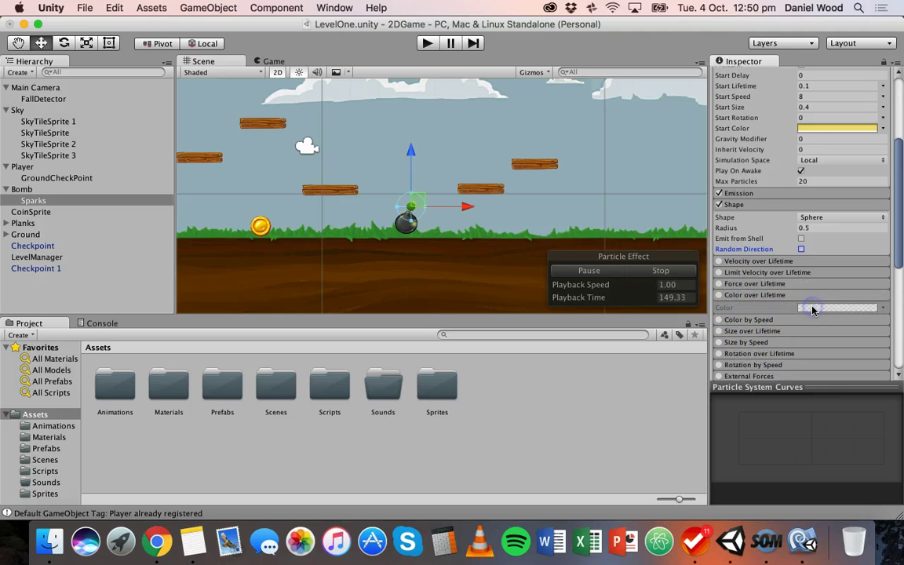
pyautogui.click(734, 296)
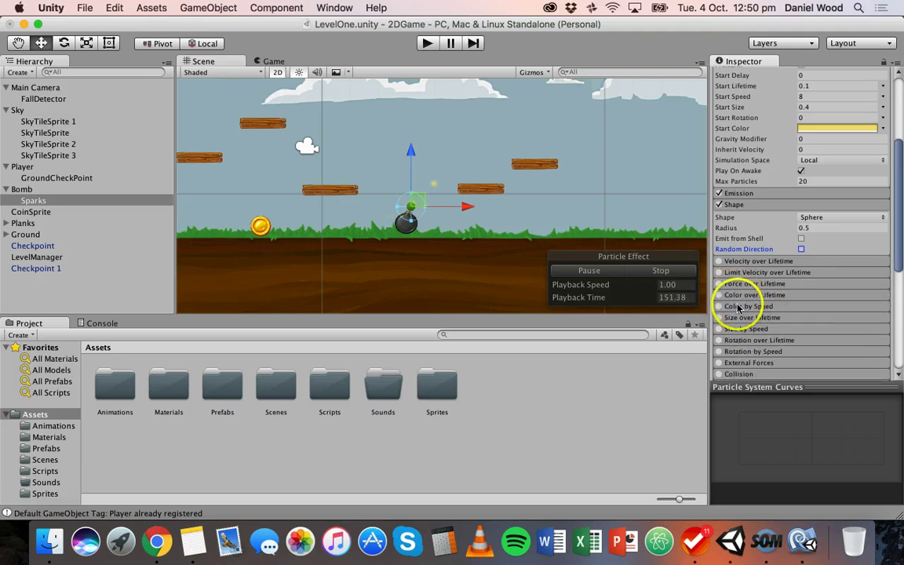
pyautogui.scroll(-1, 736, 307)
pyautogui.click(726, 280)
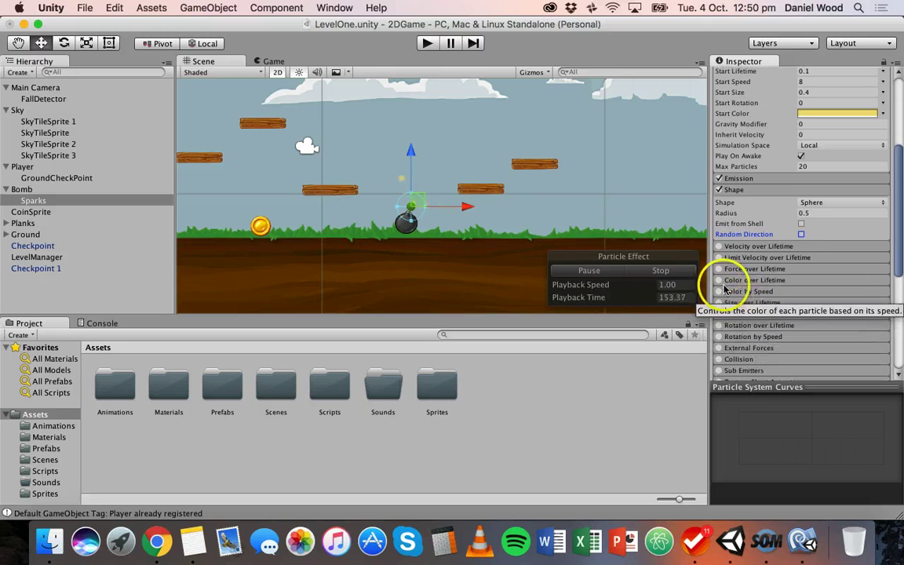
pyautogui.click(736, 281)
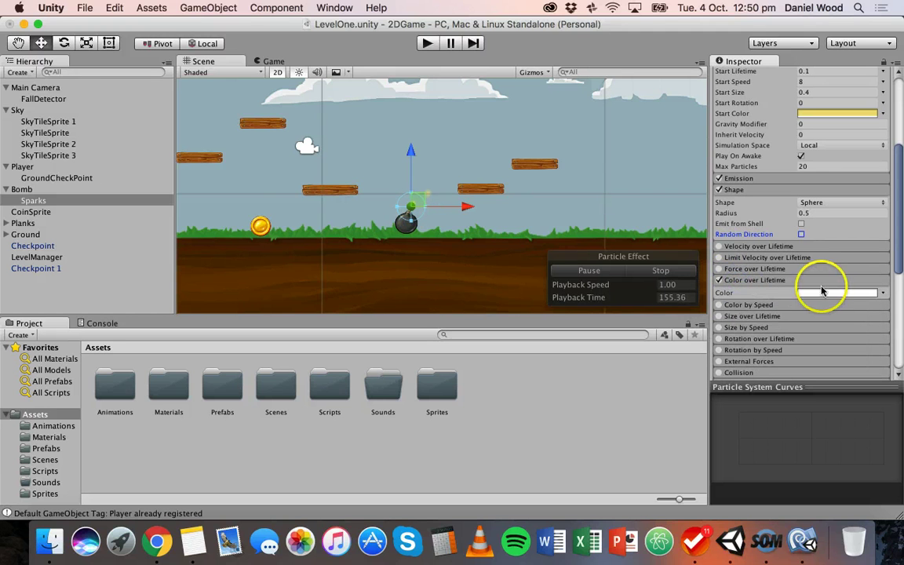
pyautogui.click(832, 292)
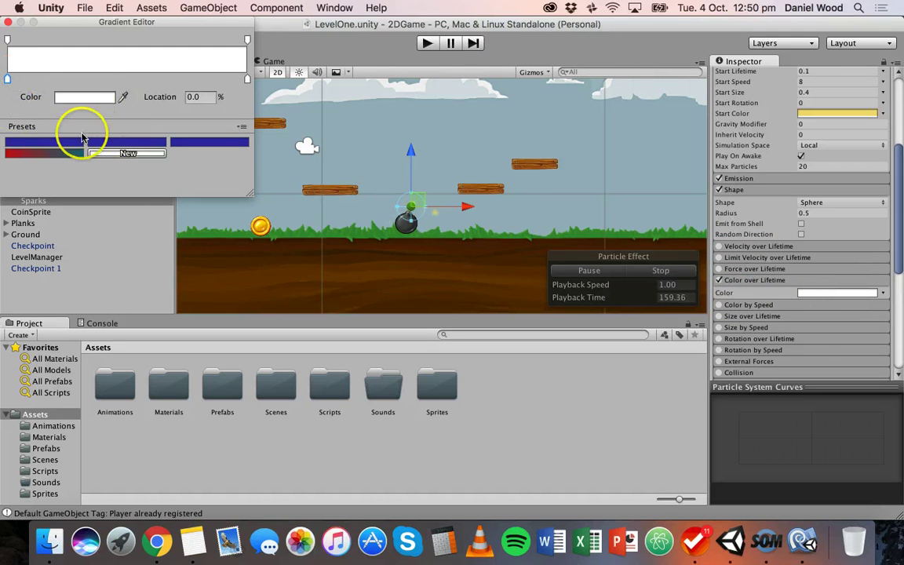
# Step: Apply a gradient preset and make its left colour key bright yellow
pyautogui.click(28, 160)
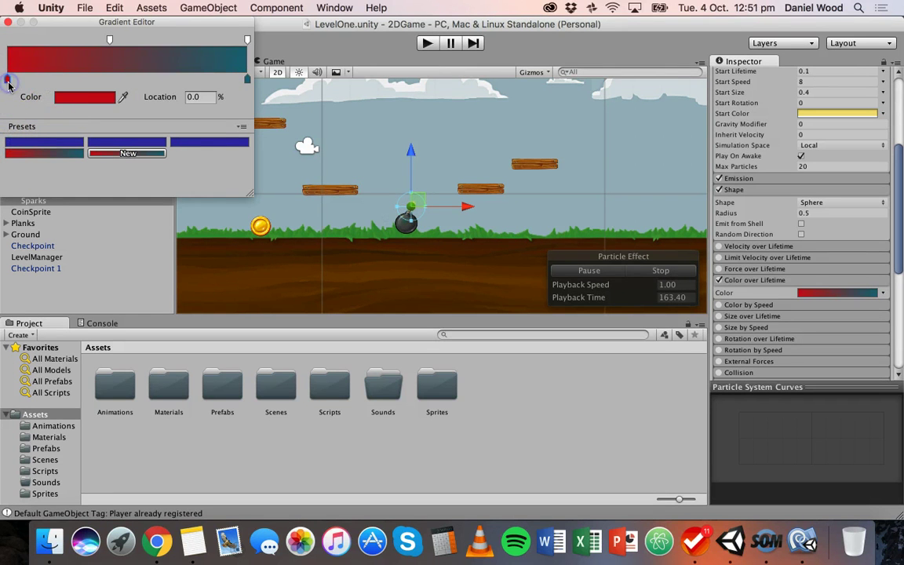
pyautogui.click(59, 99)
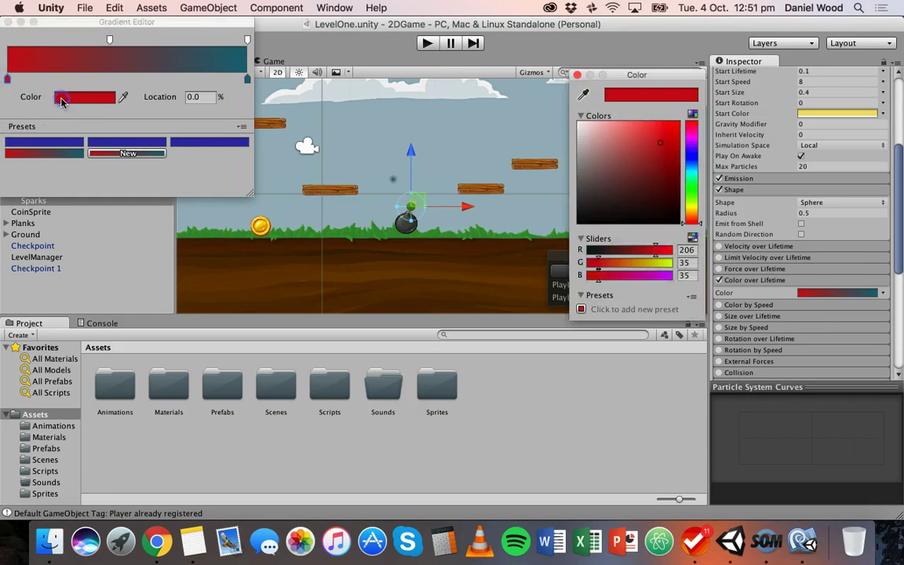
pyautogui.click(694, 210)
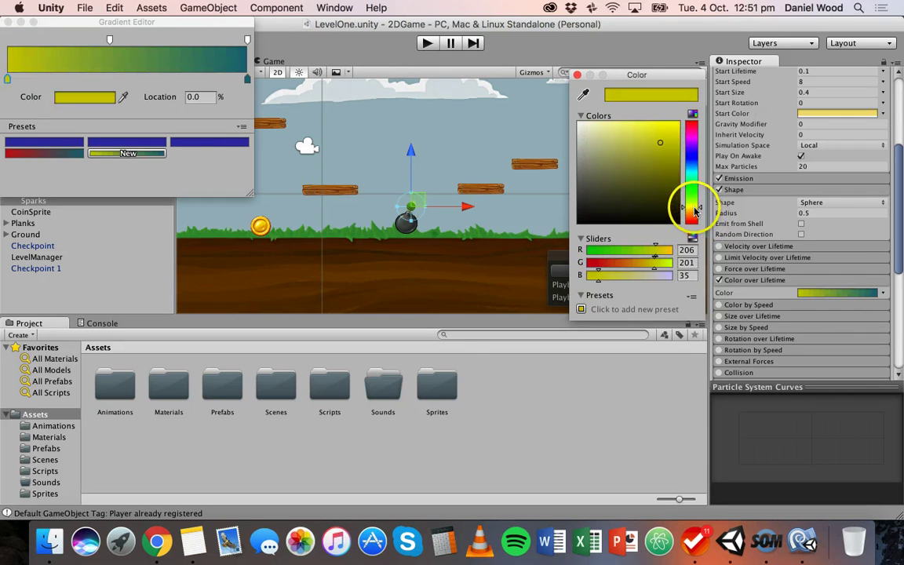
pyautogui.click(675, 127)
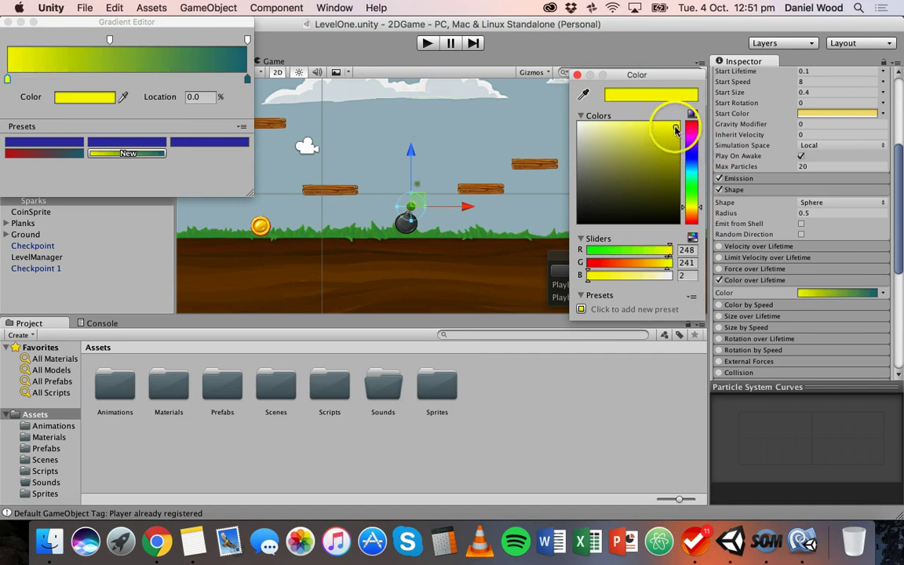
# Step: Make the gradient's right colour key red and close the Gradient Editor
pyautogui.click(248, 80)
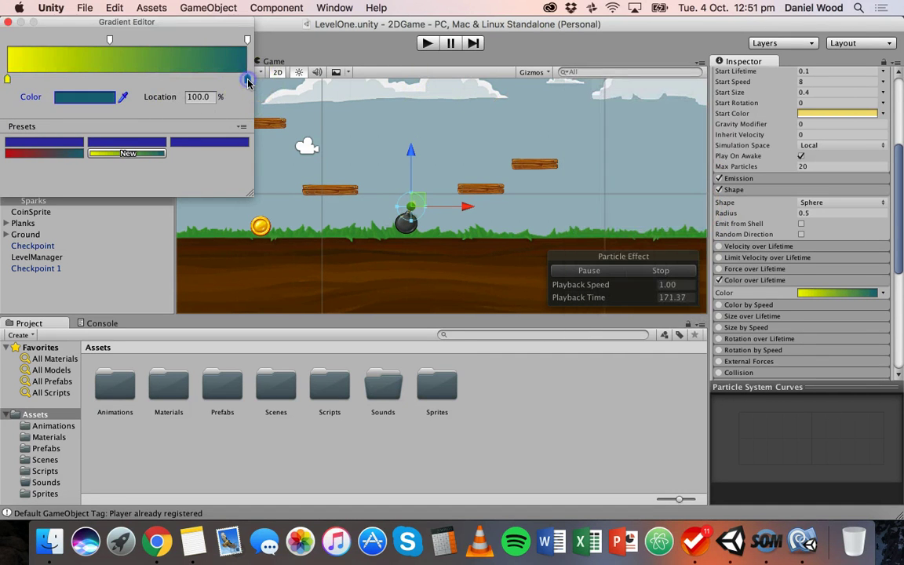
pyautogui.click(93, 97)
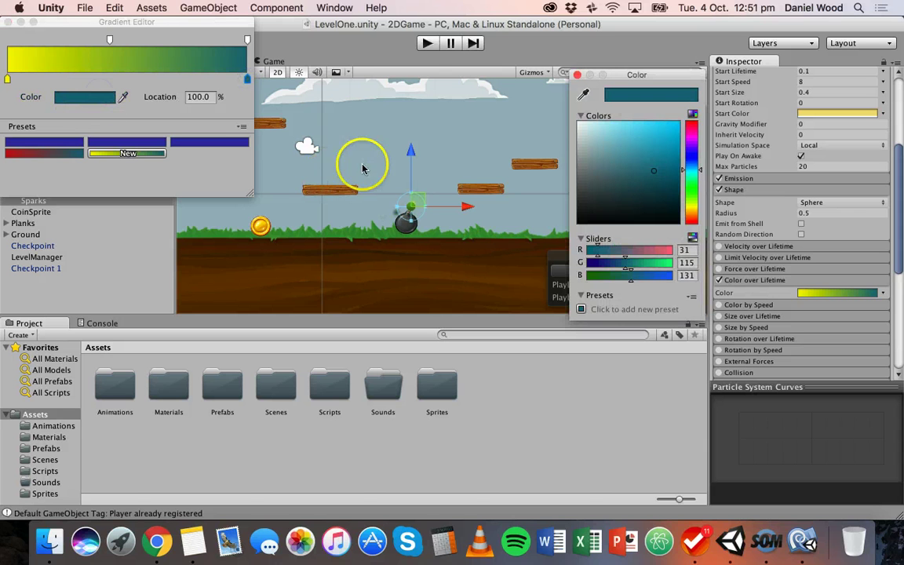
pyautogui.moveTo(691, 135)
pyautogui.mouseDown()
pyautogui.moveTo(695, 124)
pyautogui.moveTo(660, 137)
pyautogui.moveTo(669, 138)
pyautogui.mouseUp()
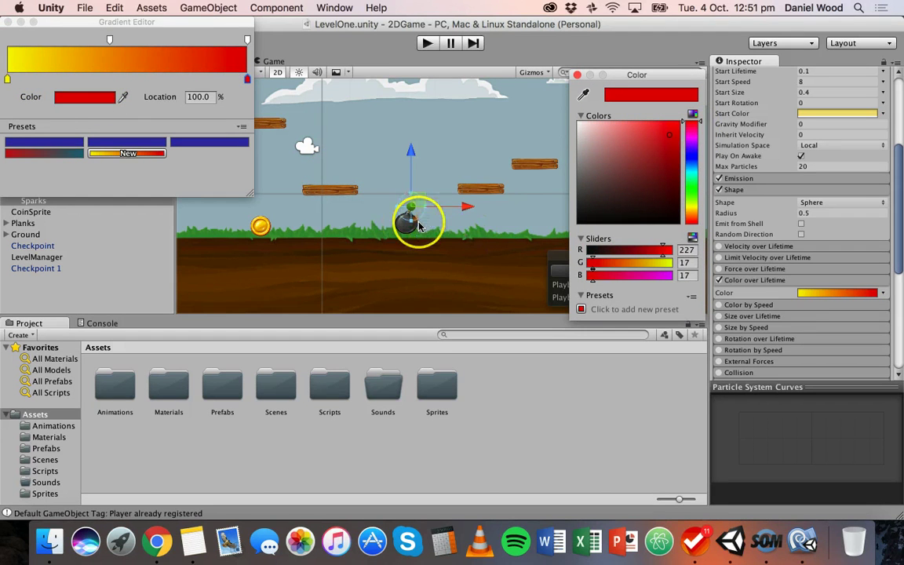
pyautogui.scroll(8, 407, 228)
pyautogui.click(349, 222)
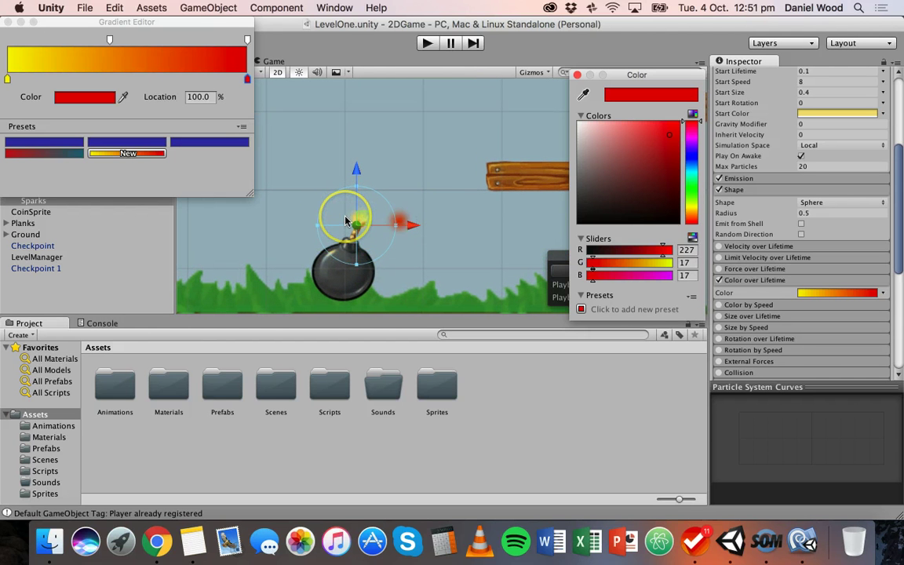
pyautogui.click(7, 22)
pyautogui.scroll(-5, 297, 157)
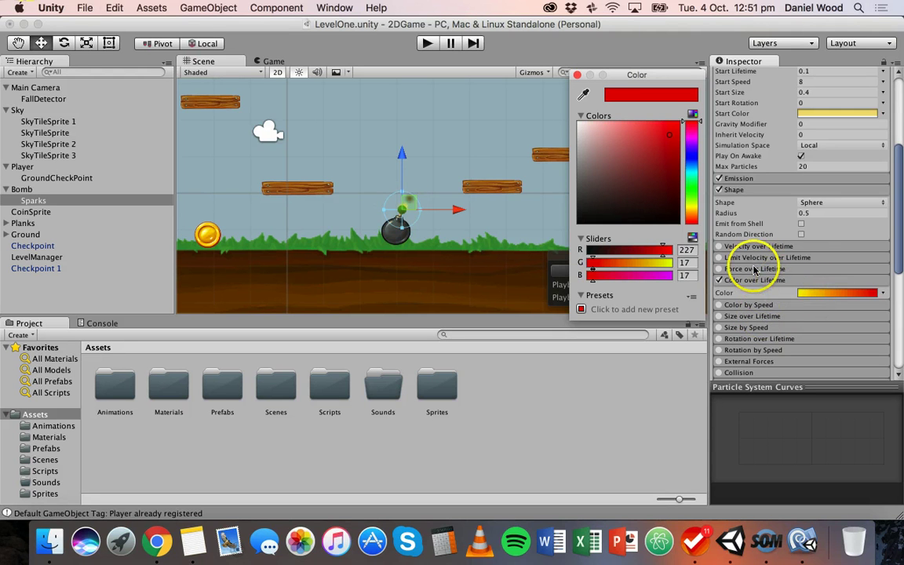
# Step: Undo the Color over Lifetime changes and re-enter 0.5 as the Shape radius
pyautogui.press('super+z')
pyautogui.press('super+z')
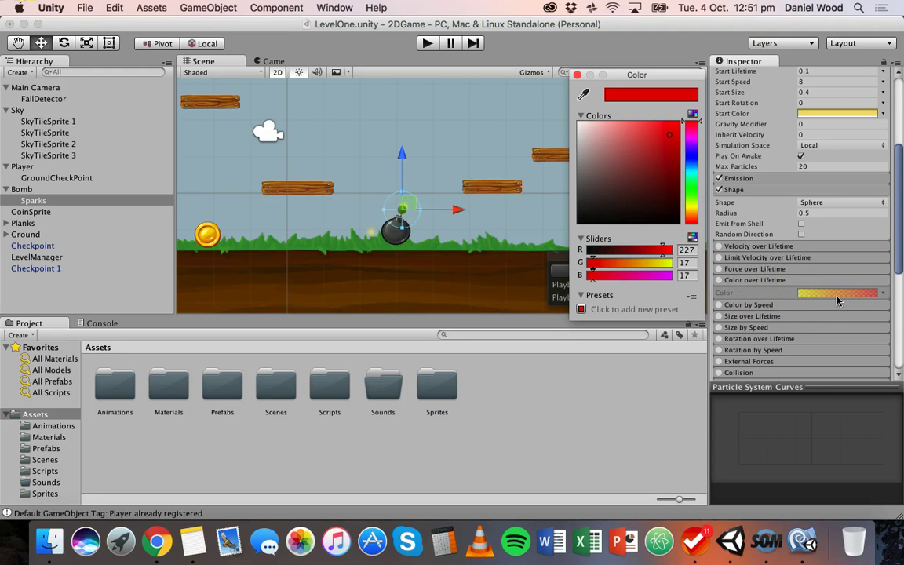
pyautogui.press('super+z')
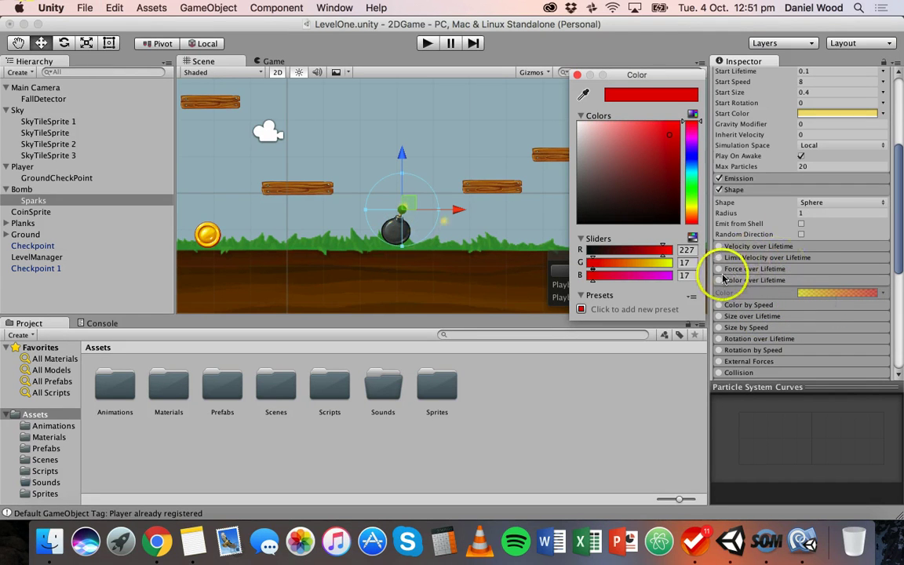
pyautogui.click(816, 212)
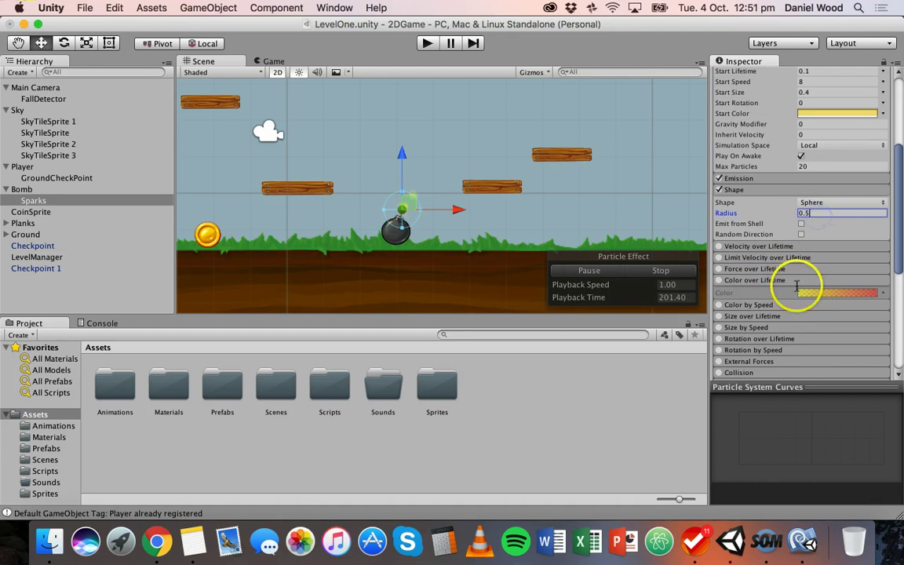
pyautogui.scroll(-2, 798, 314)
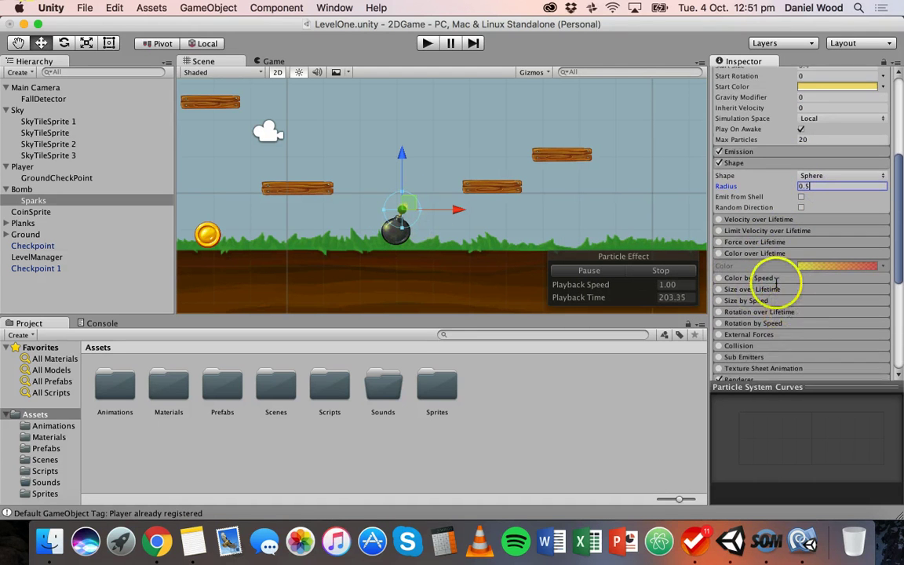
pyautogui.scroll(-4, 777, 281)
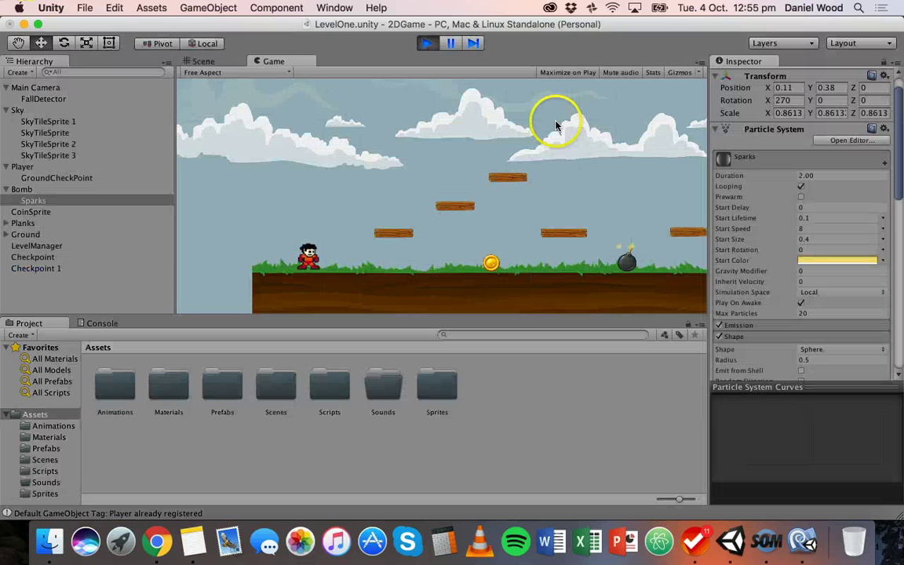
# Step: Run left and right and jump the player past the bomb to watch its sparks
pyautogui.press('Right')
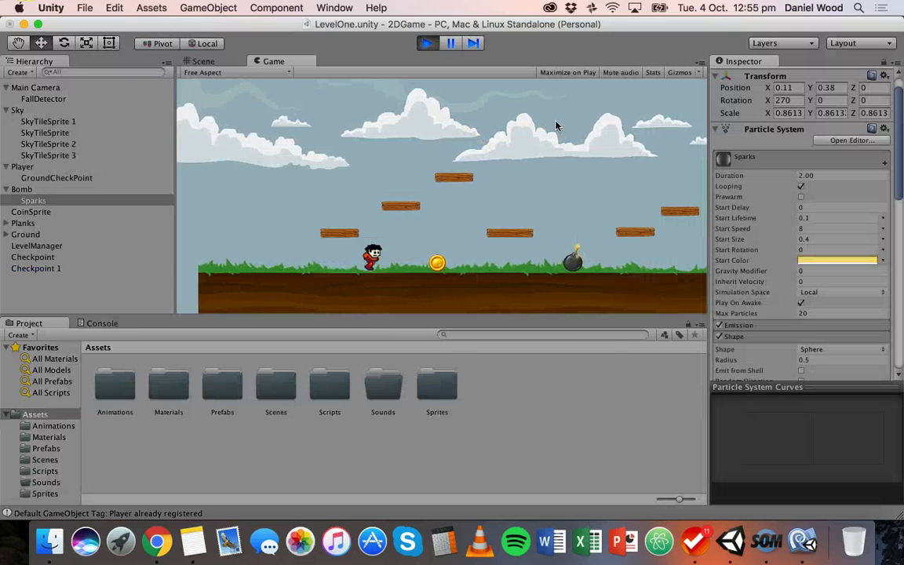
pyautogui.press('Left')
pyautogui.press('Left')
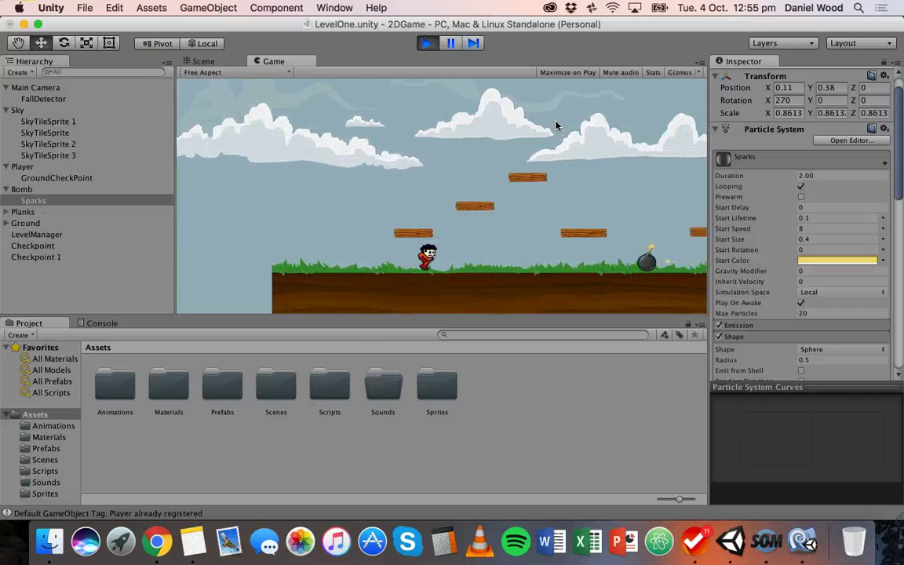
pyautogui.press('Right')
pyautogui.press('space')
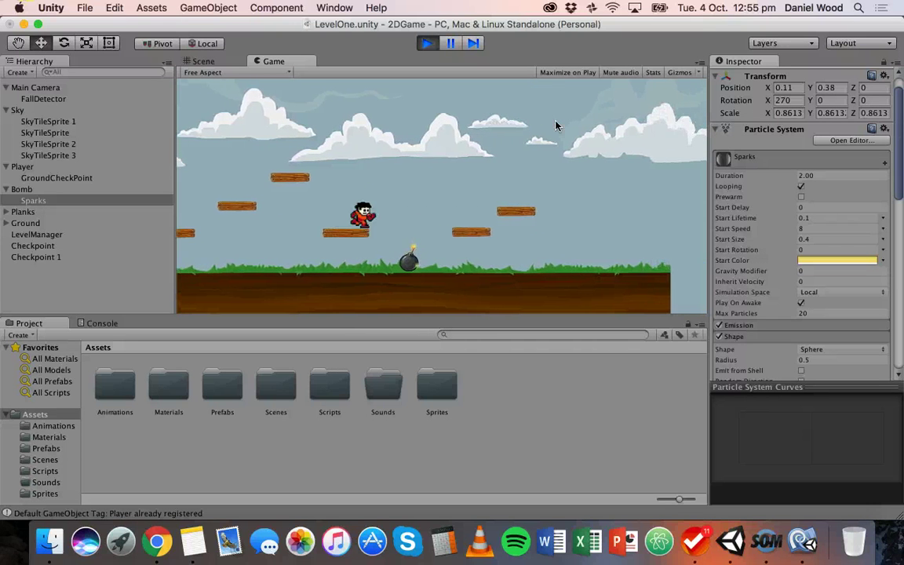
pyautogui.press('Right')
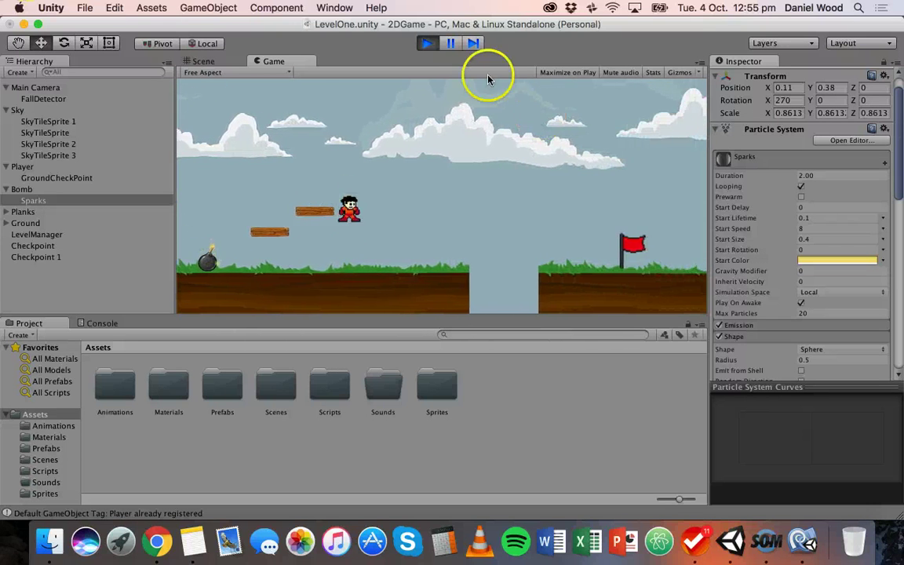